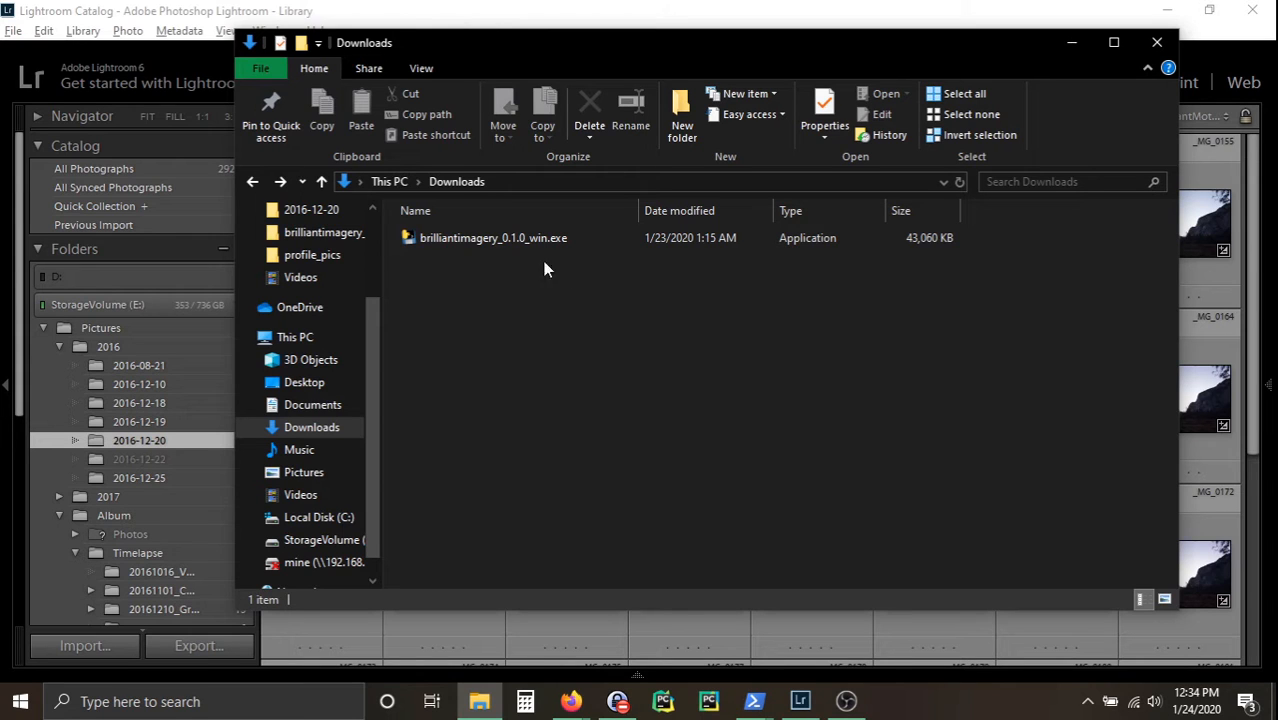
Launch brilliantimagery_0.1.0_win.exe from the Downloads folder and render the image _MG_2314.dng from the 2017-01-06 folder
{"action": "double_click", "coordinate": [497, 237]}
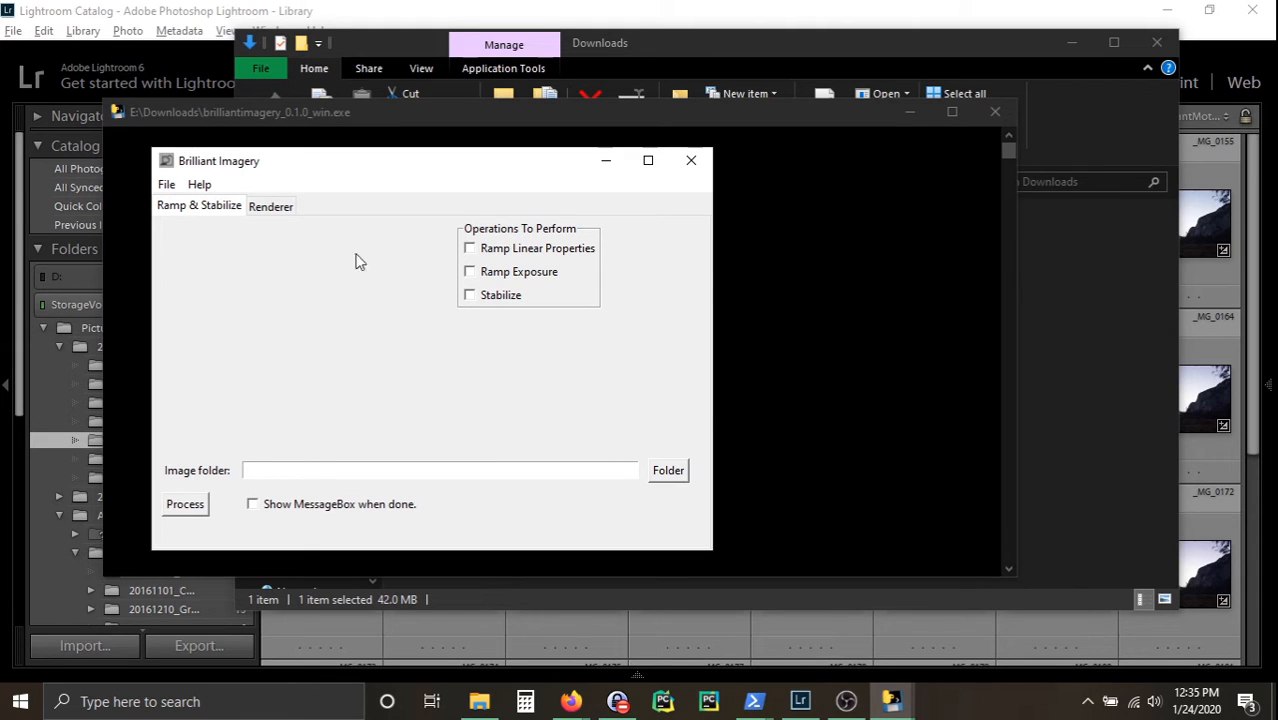
{"action": "left_click", "coordinate": [277, 212]}
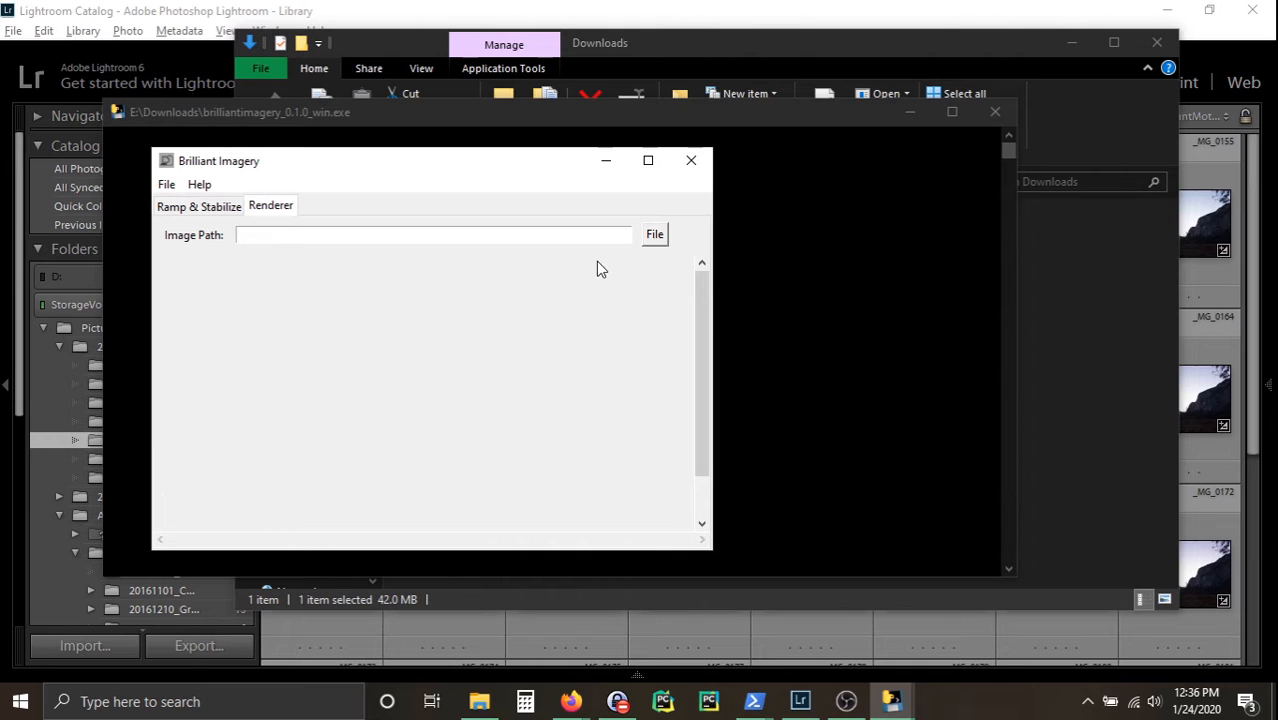
{"action": "left_click", "coordinate": [653, 235]}
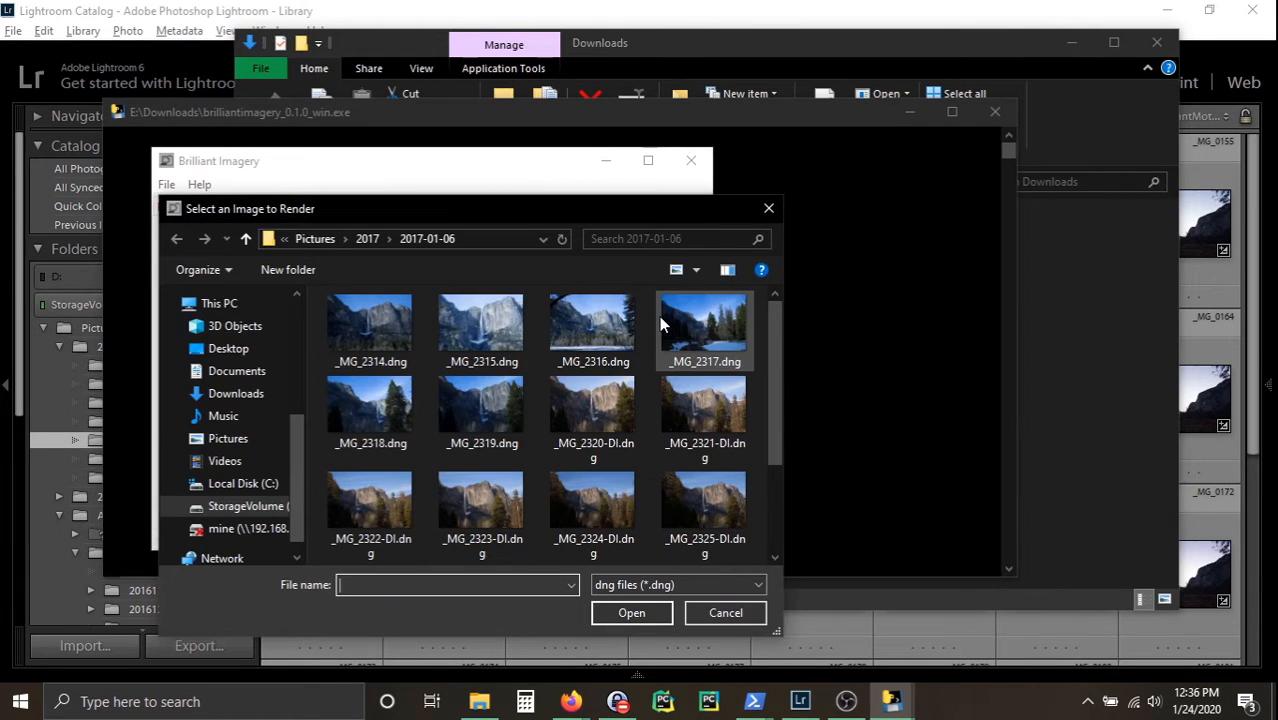
{"action": "double_click", "coordinate": [386, 334]}
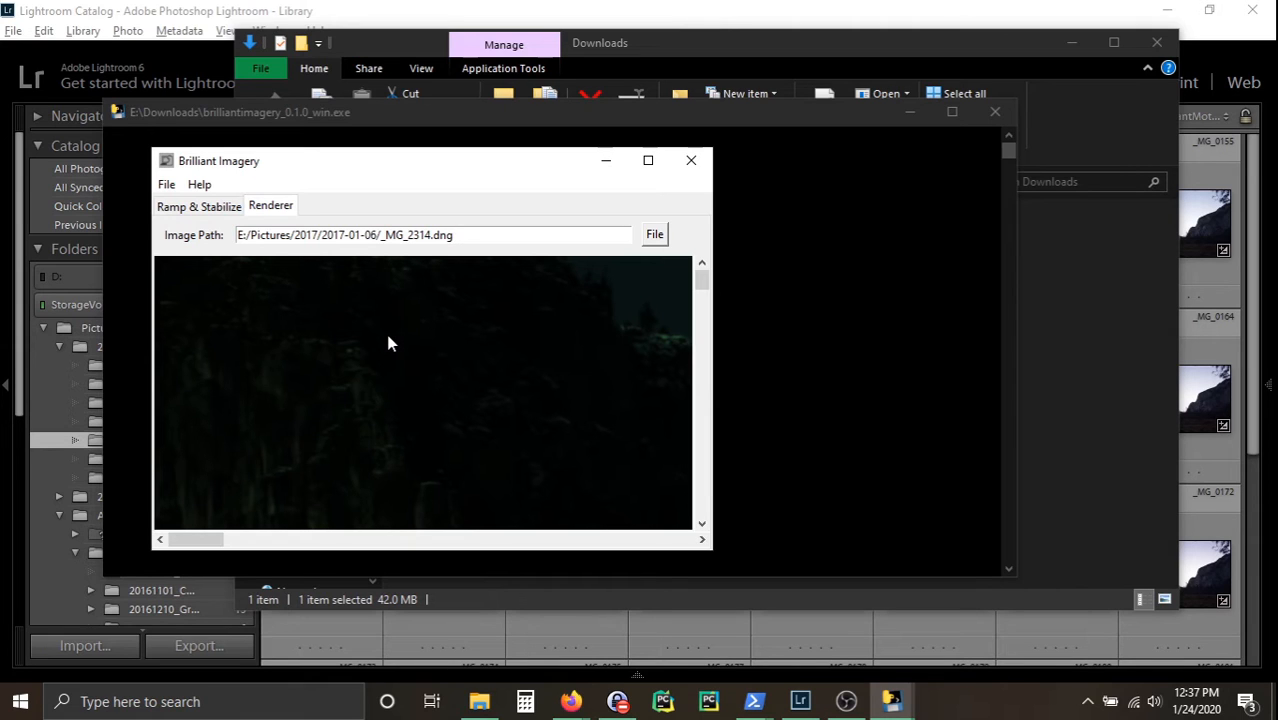
Examine different areas of the rendered _MG_2314.dng image, then return to the Ramp & Stabilize page
{"action": "left_click_drag", "start_coordinate": [193, 543], "coordinate": [551, 516]}
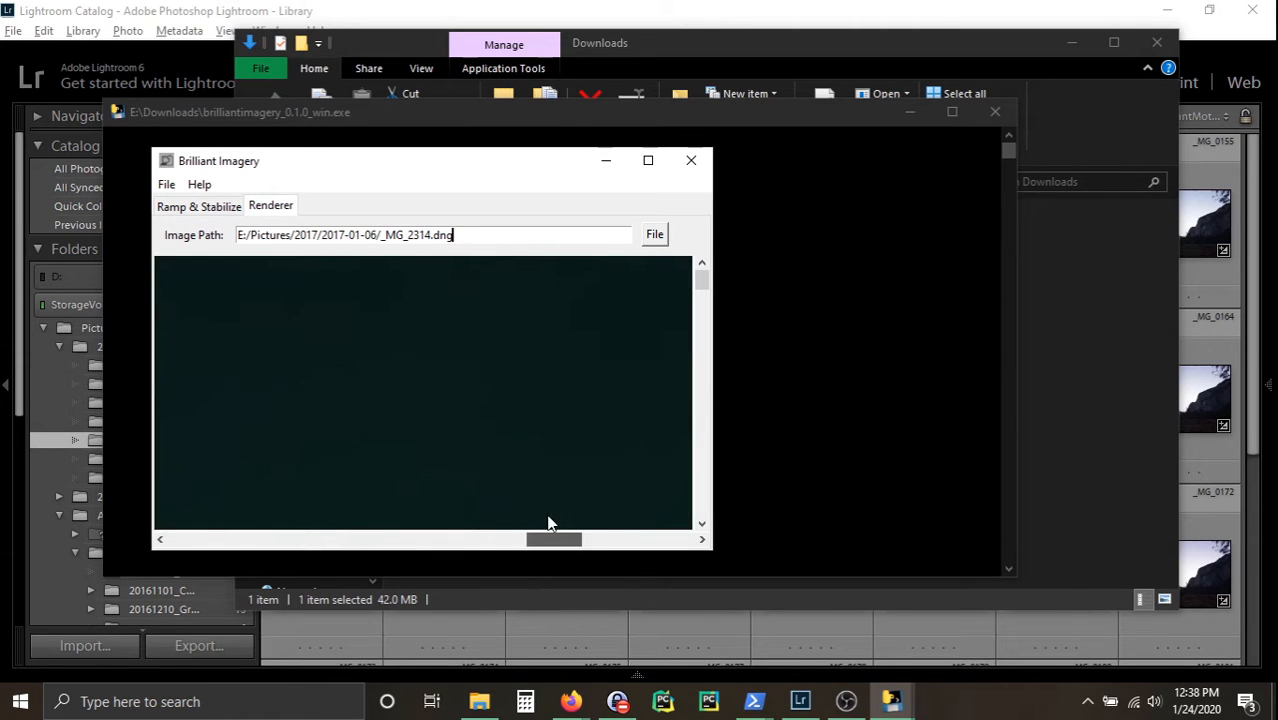
{"action": "mouse_move", "coordinate": [702, 285]}
{"action": "left_mouse_down"}
{"action": "mouse_move", "coordinate": [715, 376]}
{"action": "mouse_move", "coordinate": [717, 302]}
{"action": "left_mouse_up"}
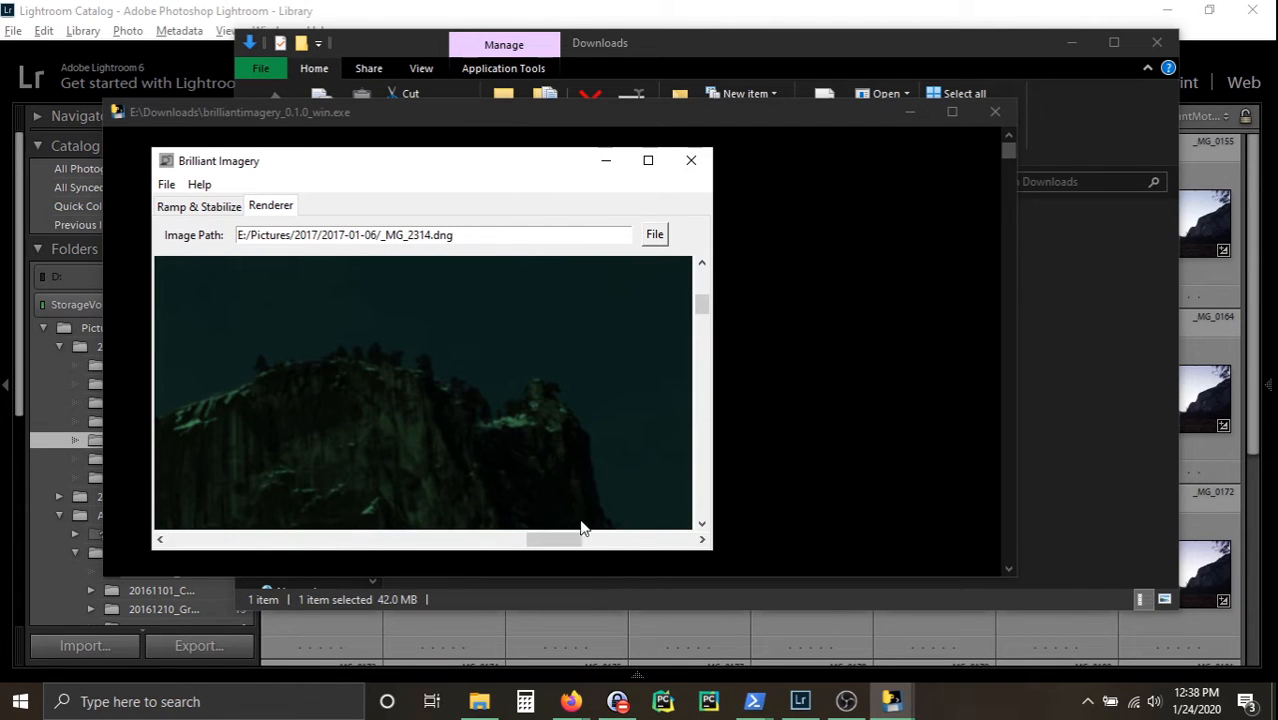
{"action": "left_click_drag", "start_coordinate": [543, 547], "coordinate": [251, 528]}
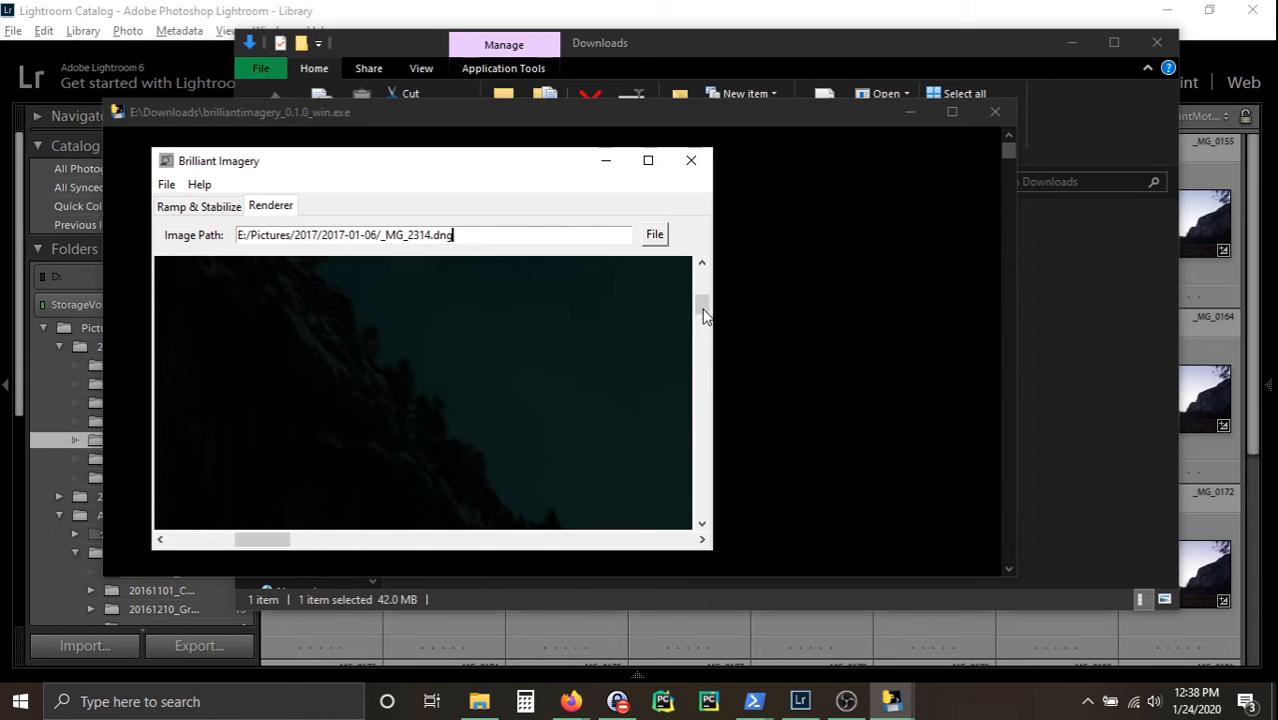
{"action": "left_click_drag", "start_coordinate": [704, 316], "coordinate": [706, 297]}
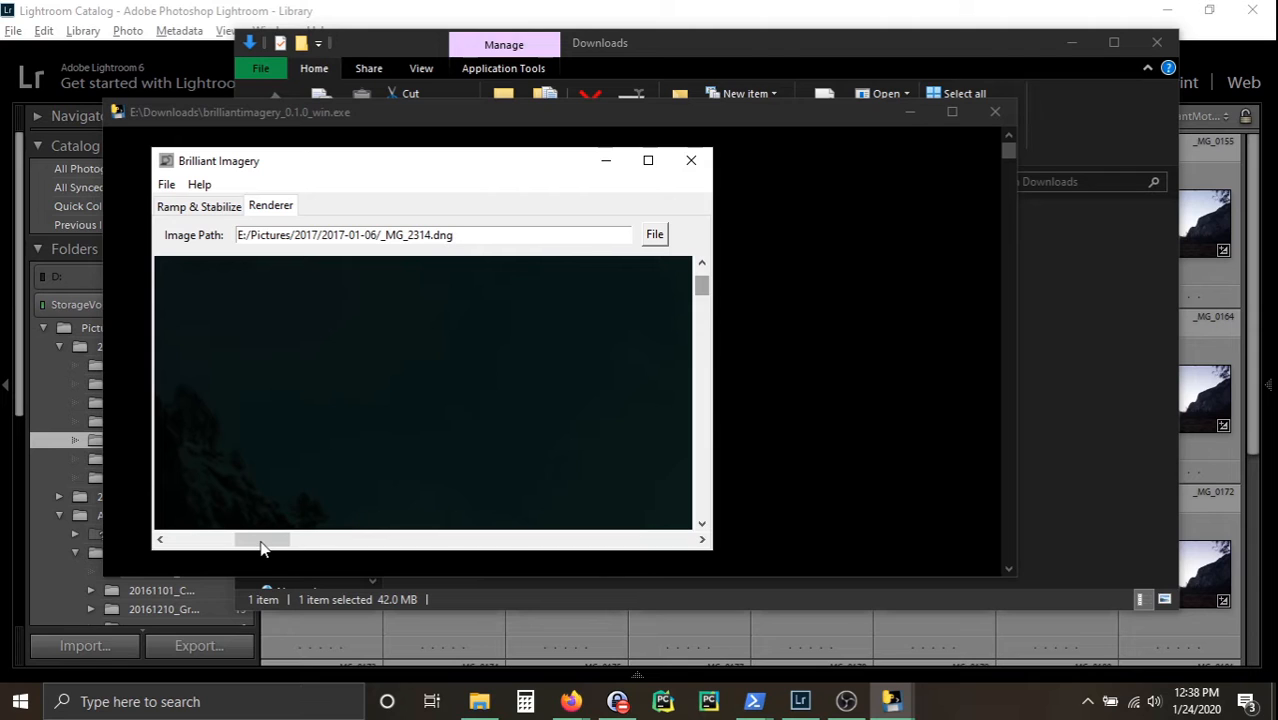
{"action": "left_click_drag", "start_coordinate": [261, 545], "coordinate": [228, 545]}
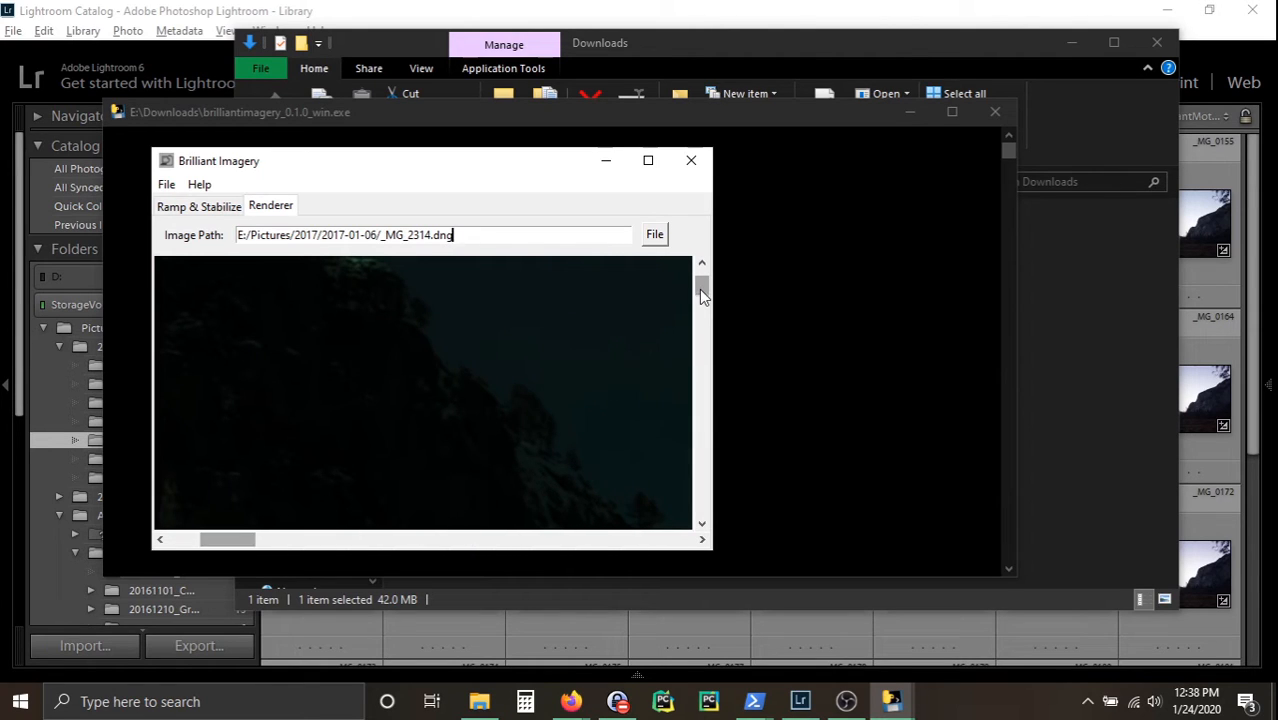
{"action": "left_click_drag", "start_coordinate": [701, 290], "coordinate": [702, 272]}
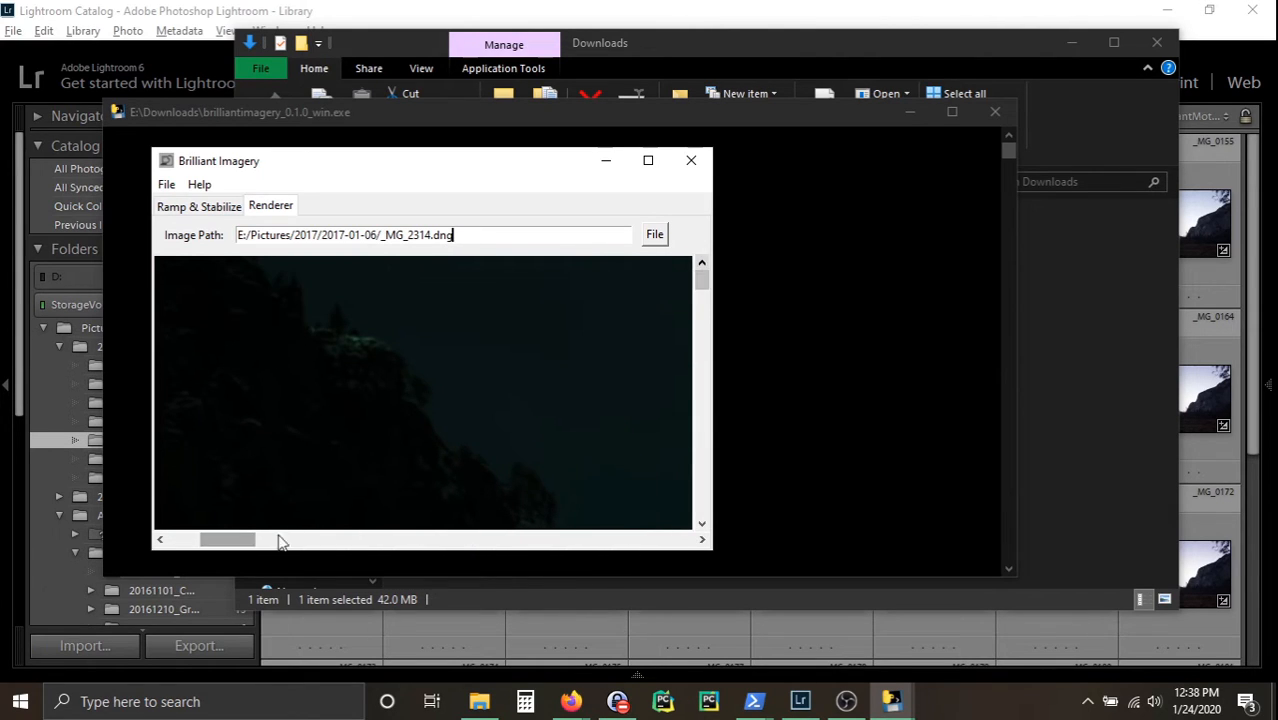
{"action": "left_click_drag", "start_coordinate": [236, 548], "coordinate": [172, 556]}
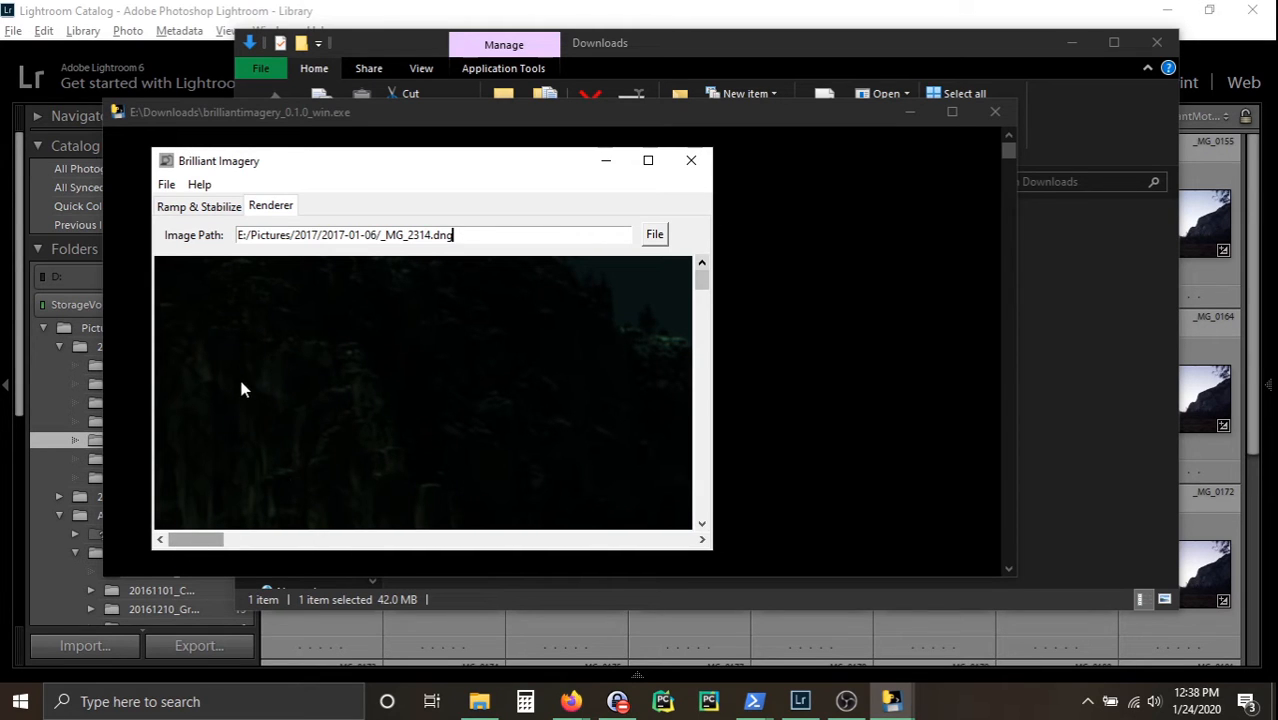
{"action": "left_click", "coordinate": [206, 210]}
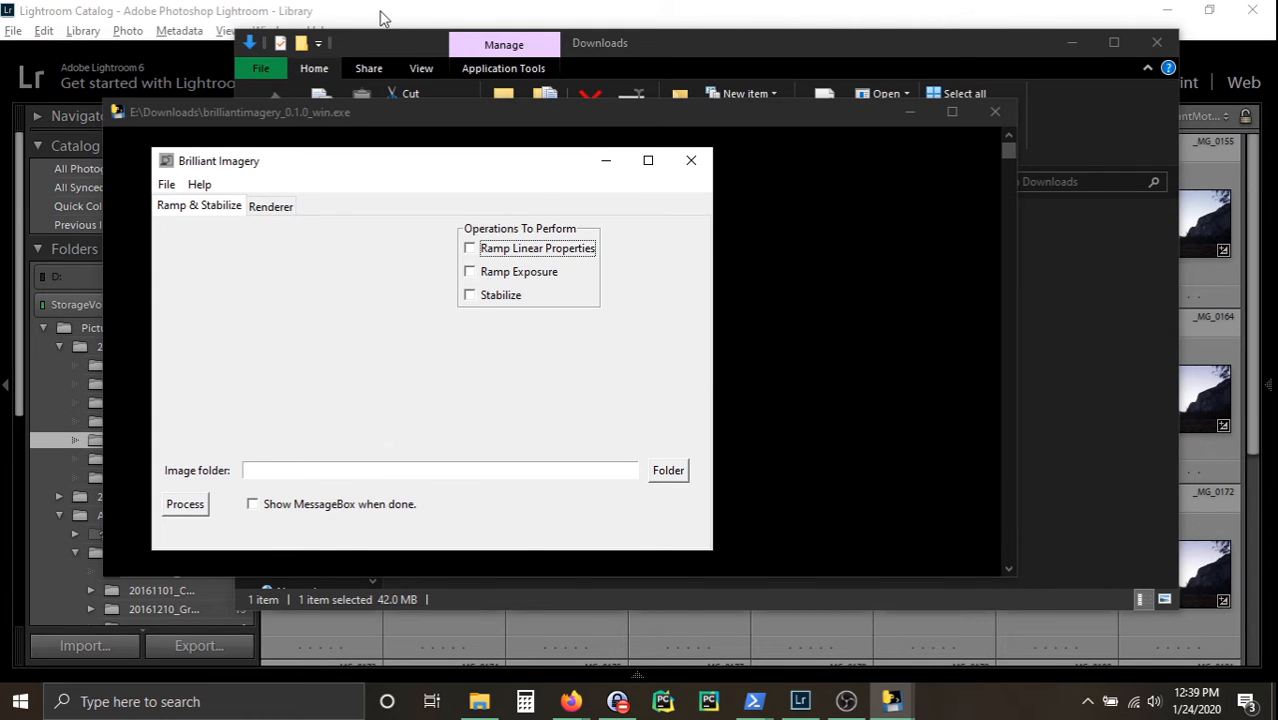
Switch to Lightroom, open photo _MG_0148 for developing and rate it three stars
{"action": "left_click", "coordinate": [380, 14]}
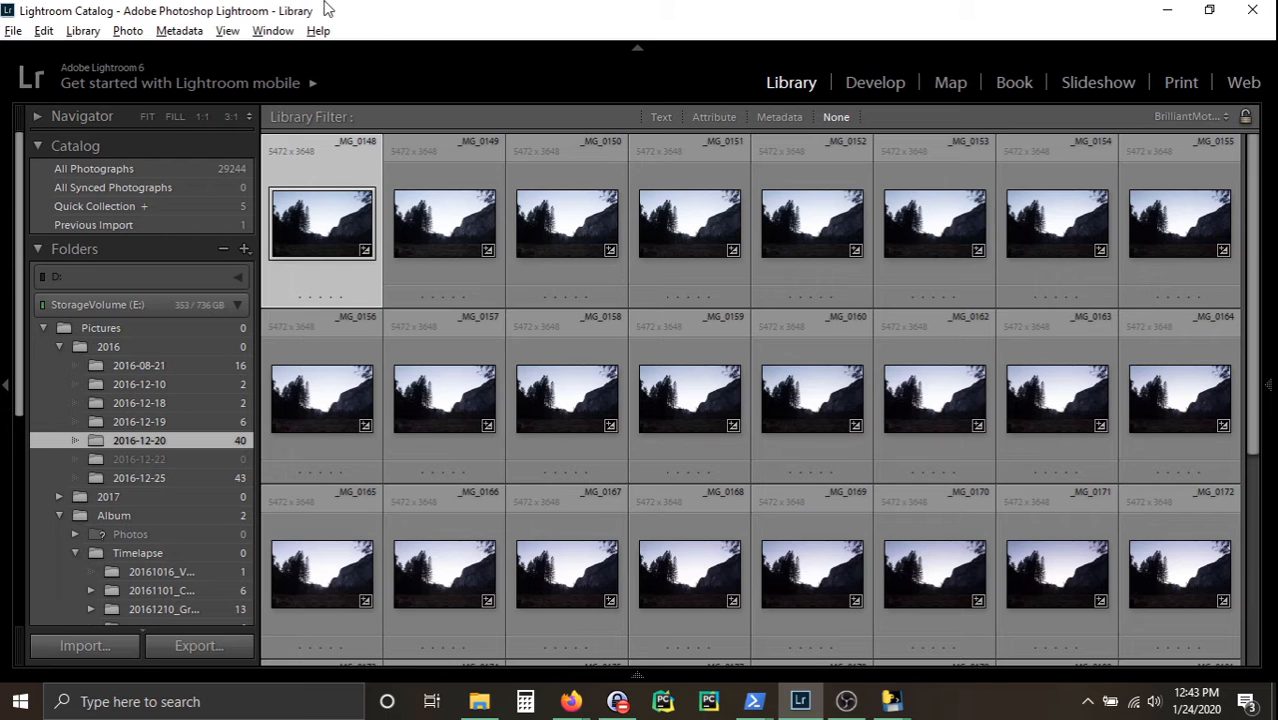
{"action": "key", "text": "d"}
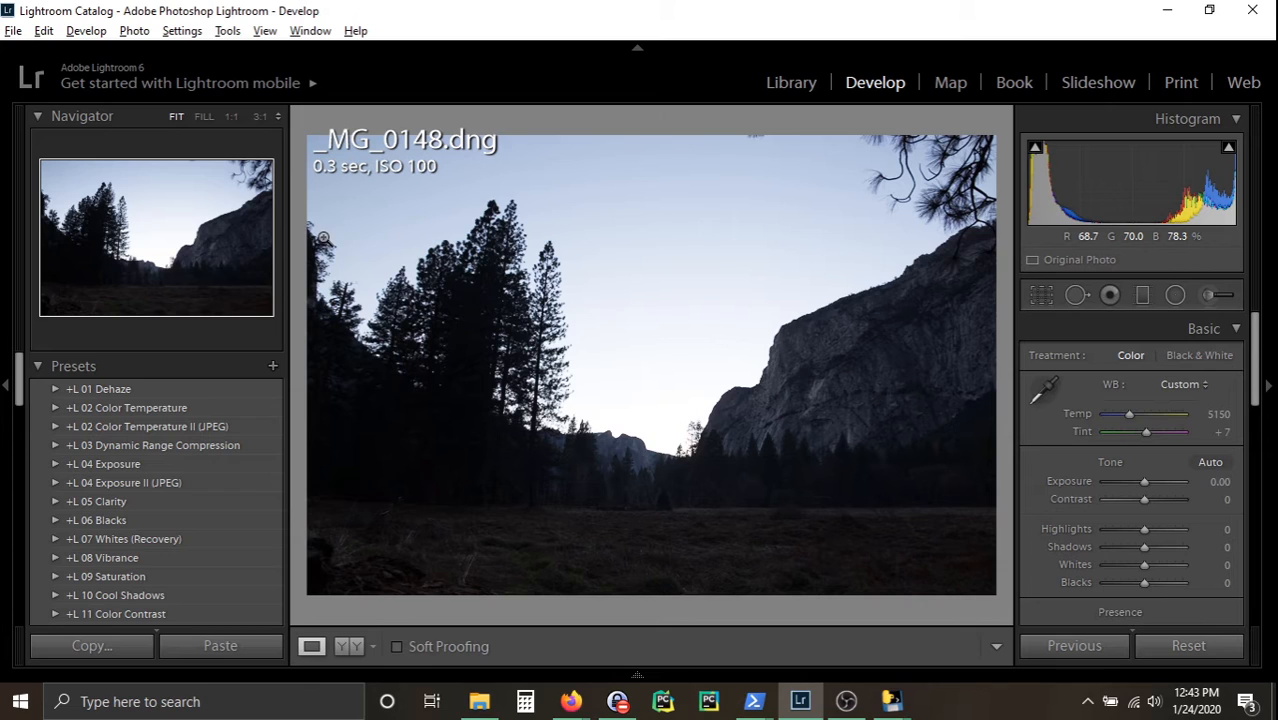
{"action": "key", "text": "3"}
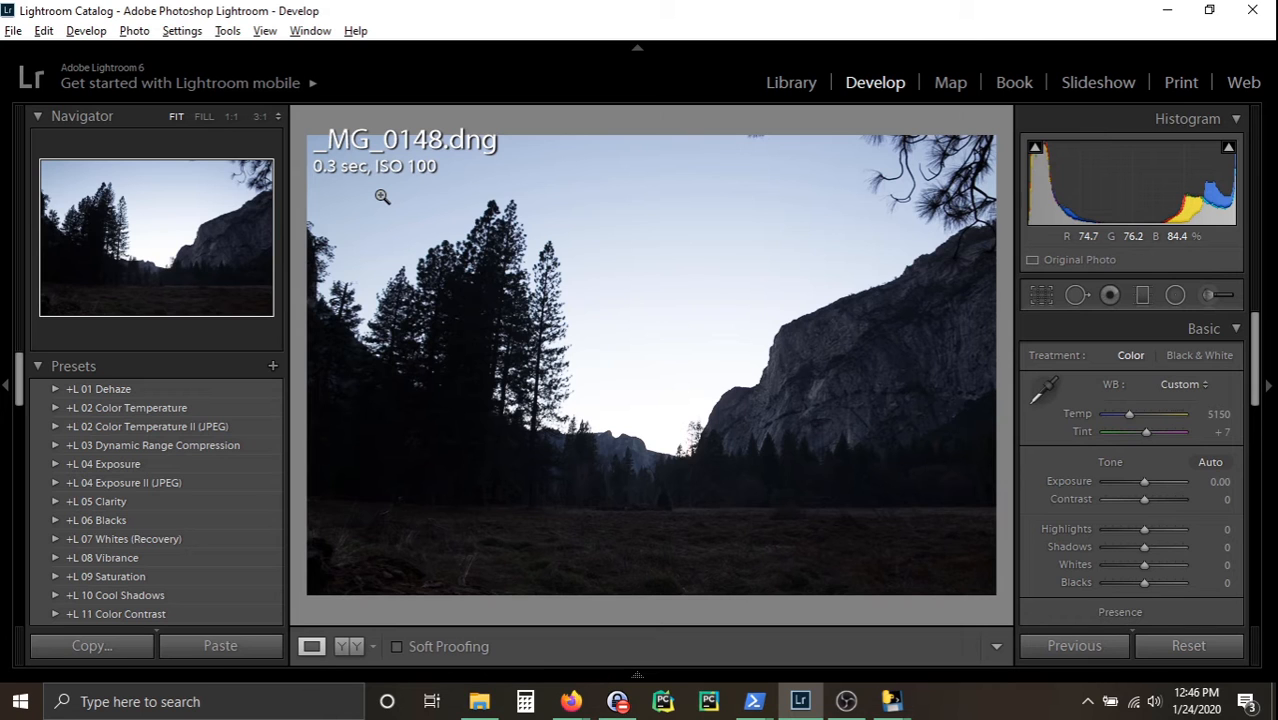
Crop photo _MG_0148 to a widescreen frame of about 4952 x 2786 pixels
{"action": "left_click", "coordinate": [1041, 295]}
{"action": "left_click", "coordinate": [1176, 359]}
{"action": "left_click", "coordinate": [1050, 236]}
{"action": "left_click_drag", "start_coordinate": [308, 365], "coordinate": [345, 365]}
{"action": "left_click", "coordinate": [1041, 295]}
Set the photo's Exposure to +2.26, Temp to 5691, Tint to +25, Shadows to −14, Whites to +31 and Blacks to −24
{"action": "left_click_drag", "start_coordinate": [1144, 482], "coordinate": [1162, 482]}
{"action": "left_click_drag", "start_coordinate": [1146, 432], "coordinate": [1134, 414]}
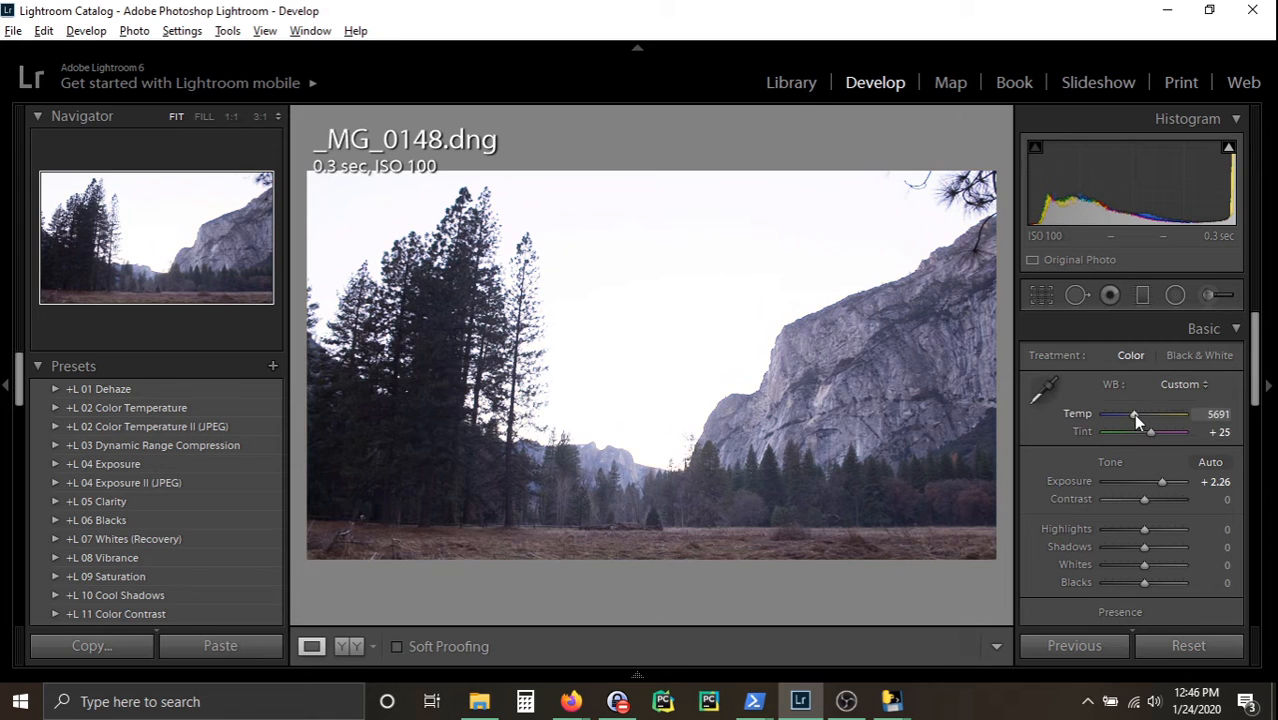
{"action": "mouse_move", "coordinate": [1144, 530]}
{"action": "left_mouse_down"}
{"action": "mouse_move", "coordinate": [1118, 532]}
{"action": "mouse_move", "coordinate": [1144, 530]}
{"action": "left_mouse_up"}
{"action": "left_click_drag", "start_coordinate": [1144, 548], "coordinate": [1138, 548]}
{"action": "mouse_move", "coordinate": [1144, 565]}
{"action": "left_mouse_down"}
{"action": "mouse_move", "coordinate": [1157, 565]}
{"action": "mouse_move", "coordinate": [1135, 583]}
{"action": "left_mouse_up"}
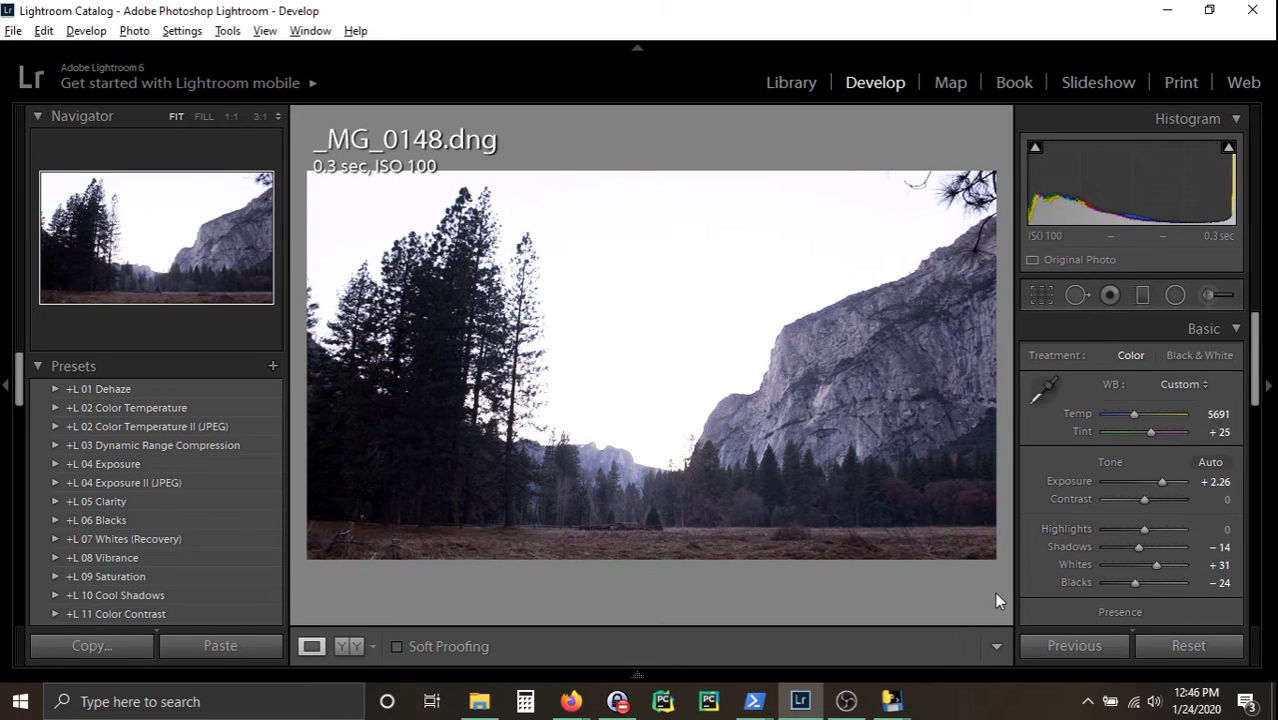
Give _MG_0148 a cool look with Temp 3905 and Tint −46, and set Exposure to +2.98
{"action": "scroll", "coordinate": [1058, 490], "scroll_direction": "down", "scroll_amount": 2}
{"action": "scroll", "coordinate": [1058, 490], "scroll_direction": "up", "scroll_amount": 2}
{"action": "mouse_move", "coordinate": [1134, 414]}
{"action": "left_mouse_down"}
{"action": "mouse_move", "coordinate": [1120, 414]}
{"action": "mouse_move", "coordinate": [1132, 432]}
{"action": "left_mouse_up"}
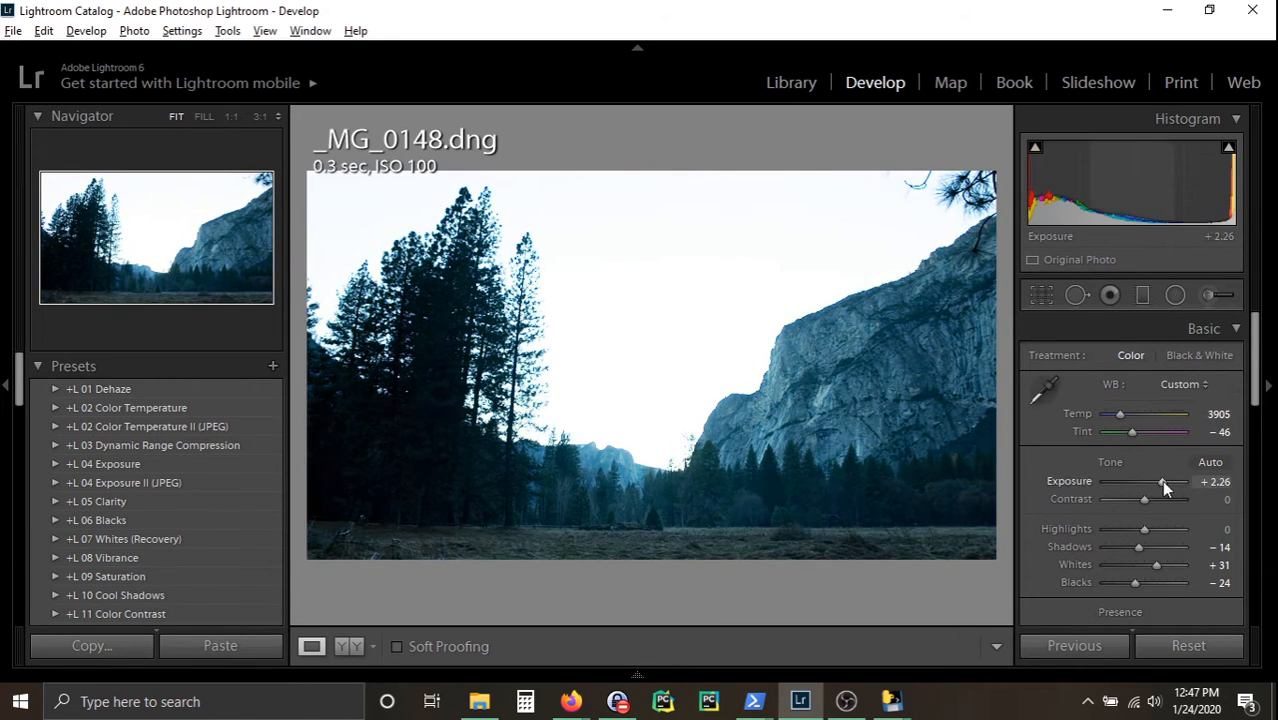
{"action": "left_click_drag", "start_coordinate": [1162, 482], "coordinate": [1168, 482]}
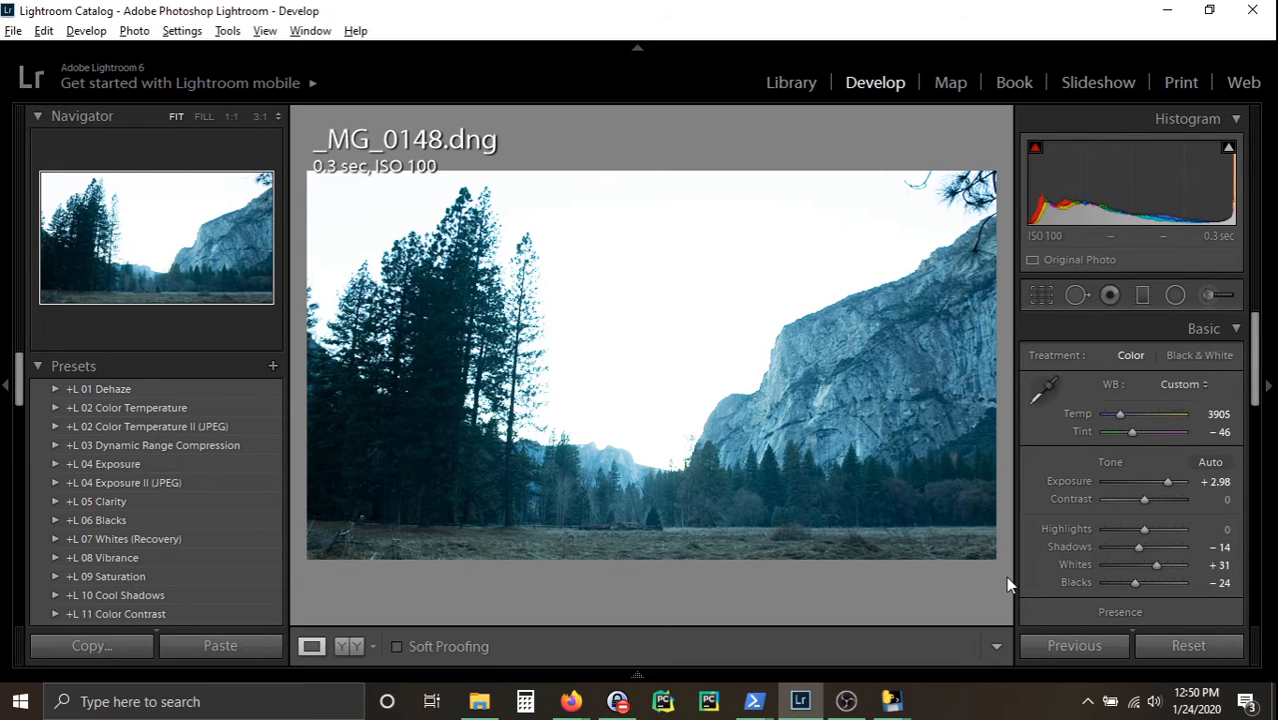
Copy all develop settings from _MG_0148 and paste them onto every photo in the 2016-12-20 folder
{"action": "key", "text": "g"}
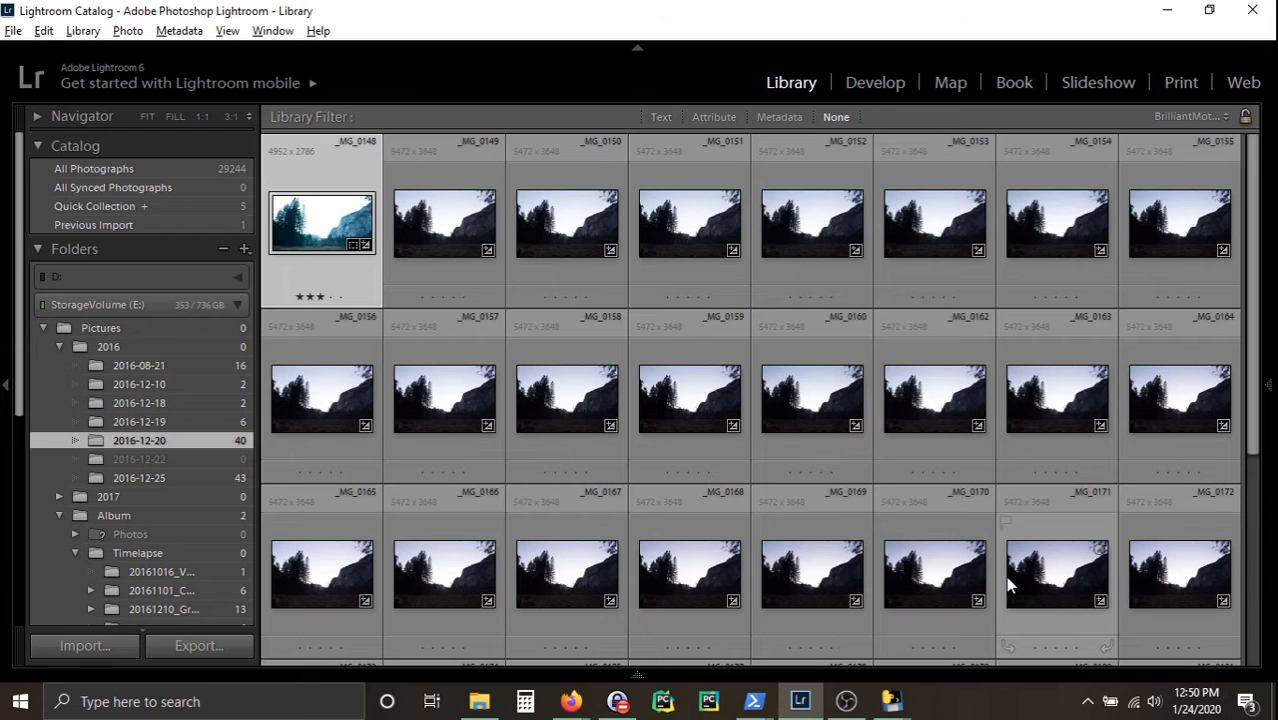
{"action": "key", "text": "ctrl+shift+c"}
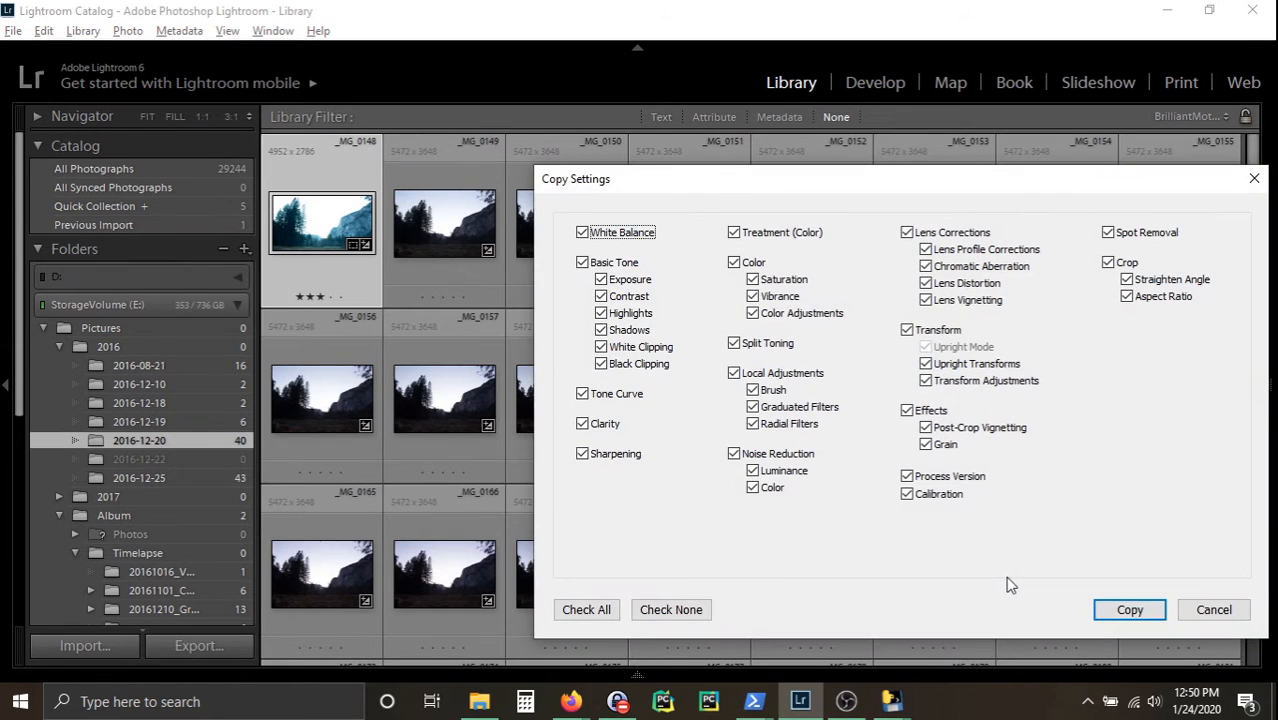
{"action": "left_click", "coordinate": [1138, 614]}
{"action": "key", "text": "ctrl+a"}
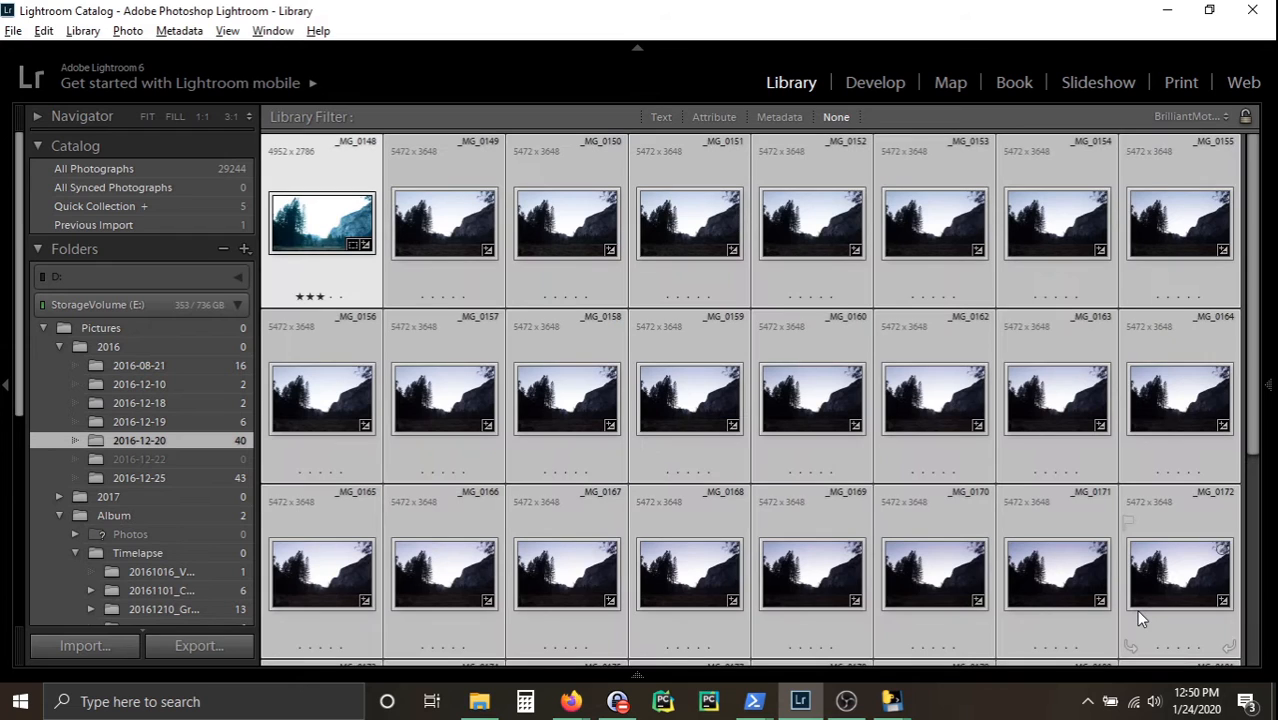
{"action": "key", "text": "ctrl+shift+v"}
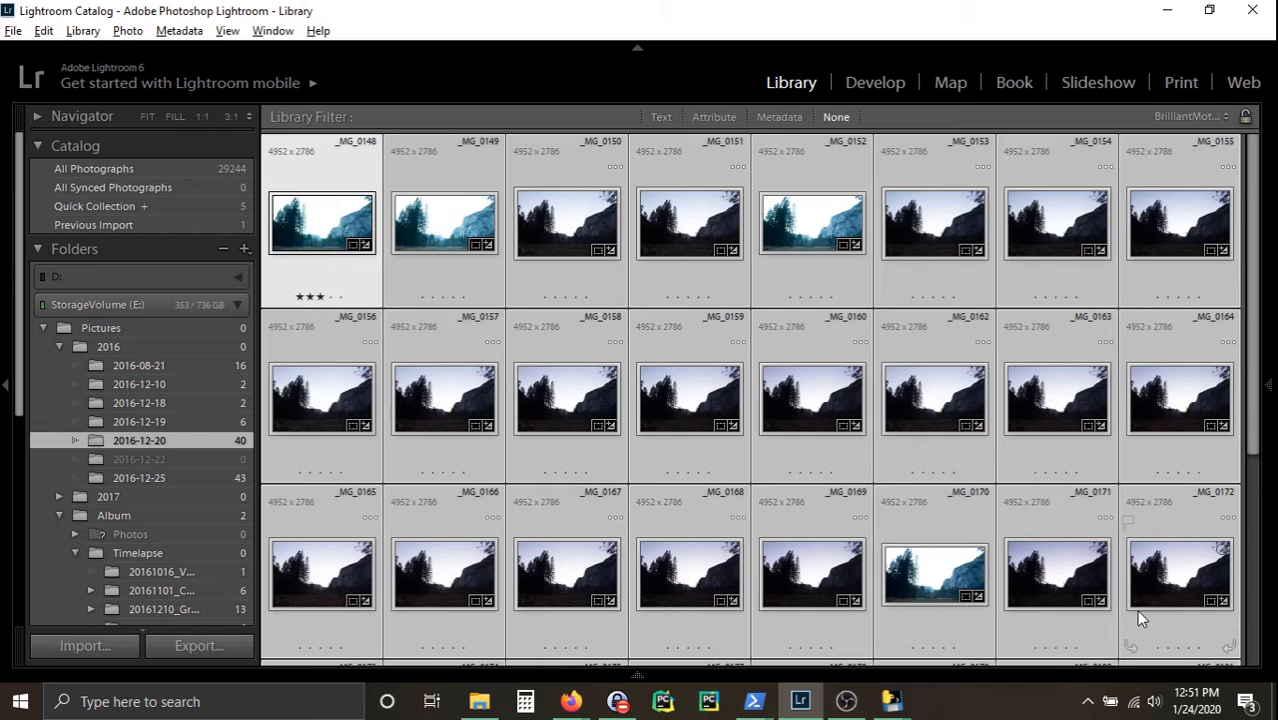
Select only photo _MG_0170, open it for developing and rate it three stars
{"action": "left_click", "coordinate": [926, 580]}
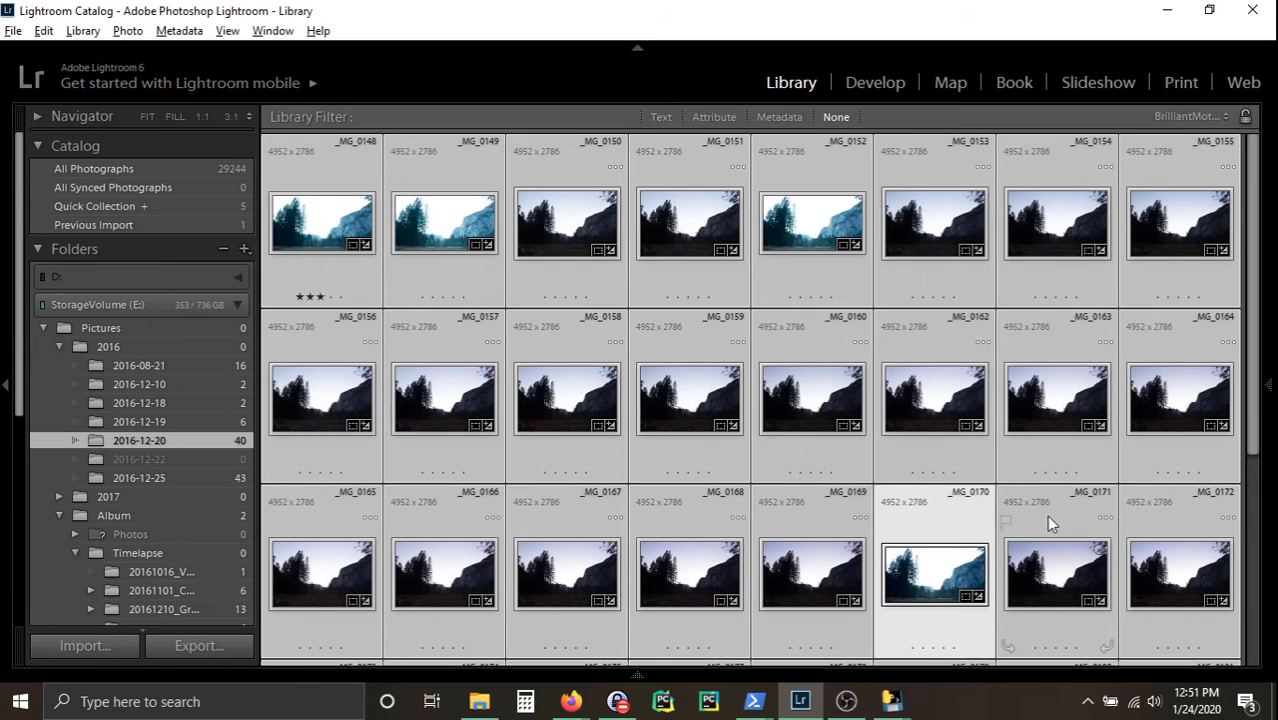
{"action": "left_click", "coordinate": [922, 537]}
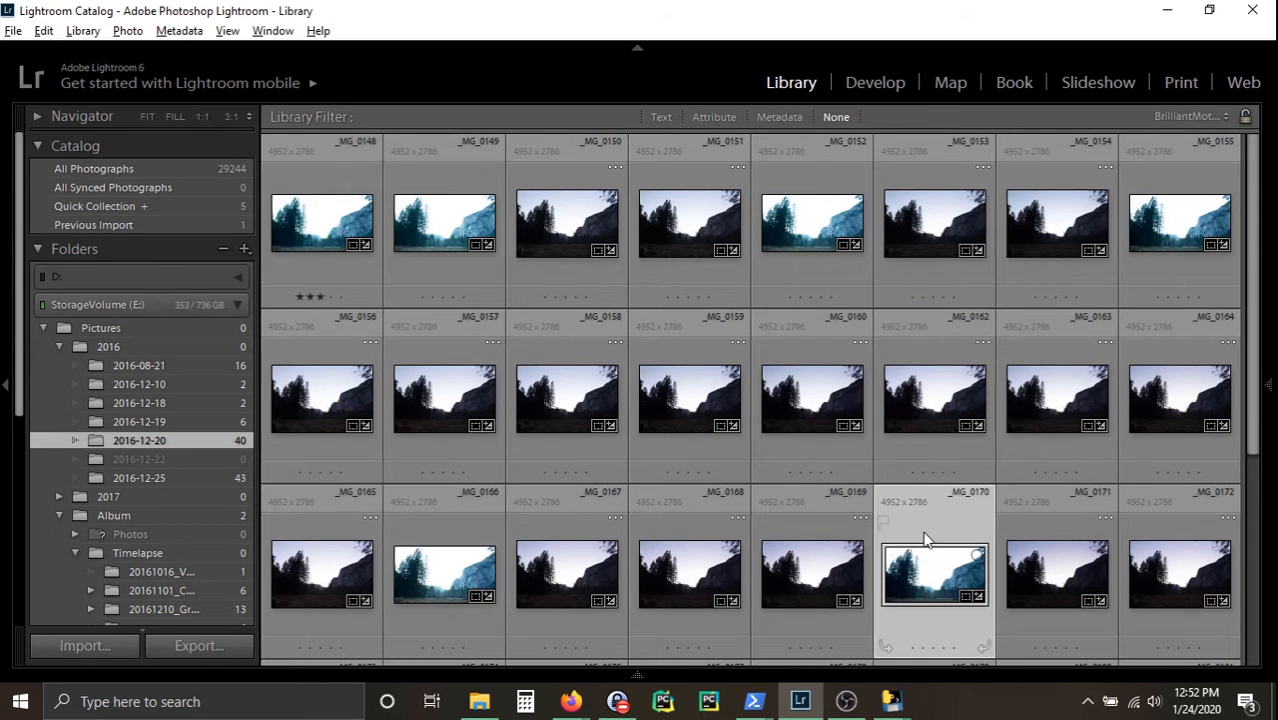
{"action": "key", "text": "d"}
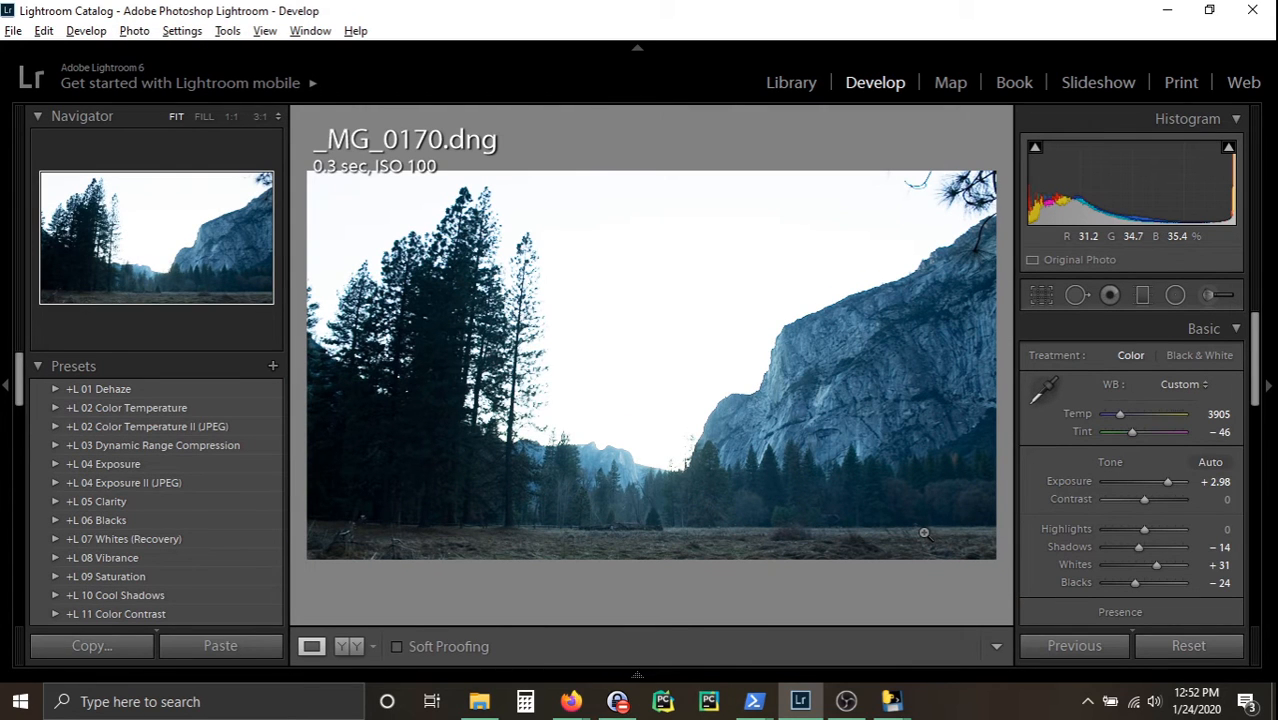
{"action": "key", "text": "3"}
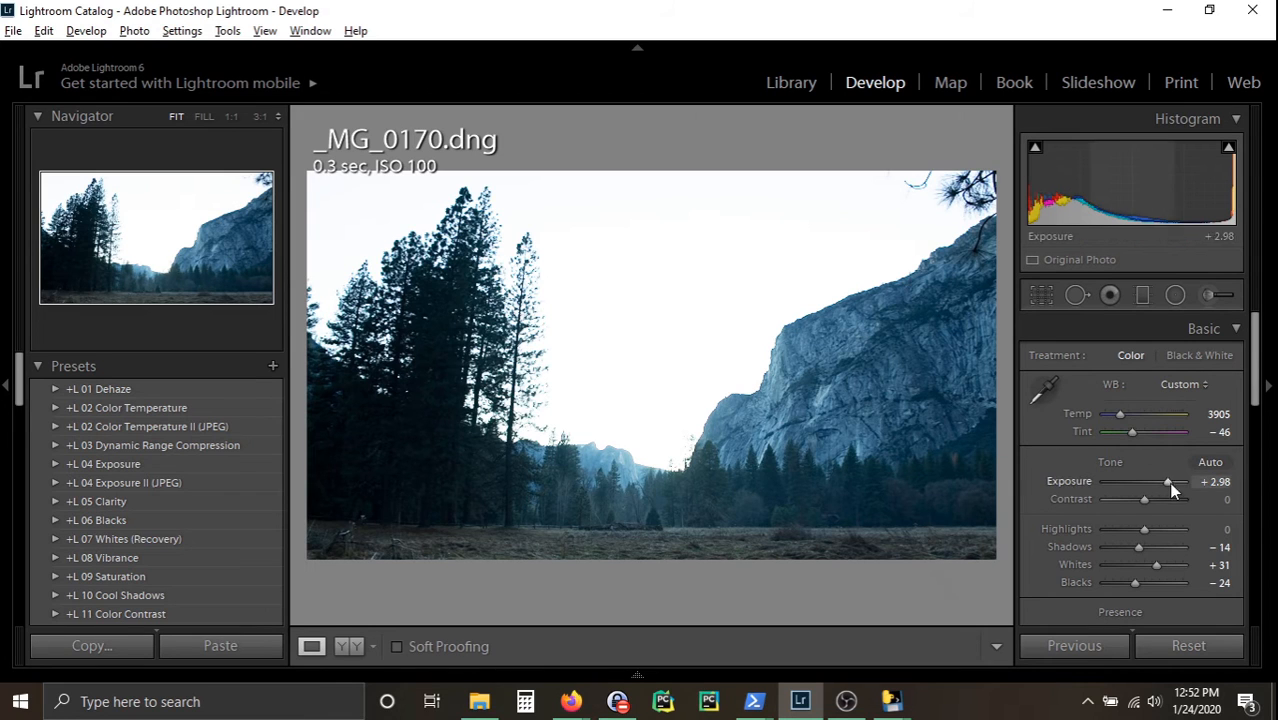
Set _MG_0170 to Exposure −2.14, Temp 14536, Tint +107, Shadows +55, Whites −52 and Blacks +43
{"action": "left_click_drag", "start_coordinate": [1167, 481], "coordinate": [1128, 481]}
{"action": "left_click_drag", "start_coordinate": [1120, 414], "coordinate": [1172, 431]}
{"action": "mouse_move", "coordinate": [1138, 547]}
{"action": "left_mouse_down"}
{"action": "mouse_move", "coordinate": [1166, 547]}
{"action": "mouse_move", "coordinate": [1123, 564]}
{"action": "left_mouse_up"}
{"action": "left_click_drag", "start_coordinate": [1134, 582], "coordinate": [1160, 582]}
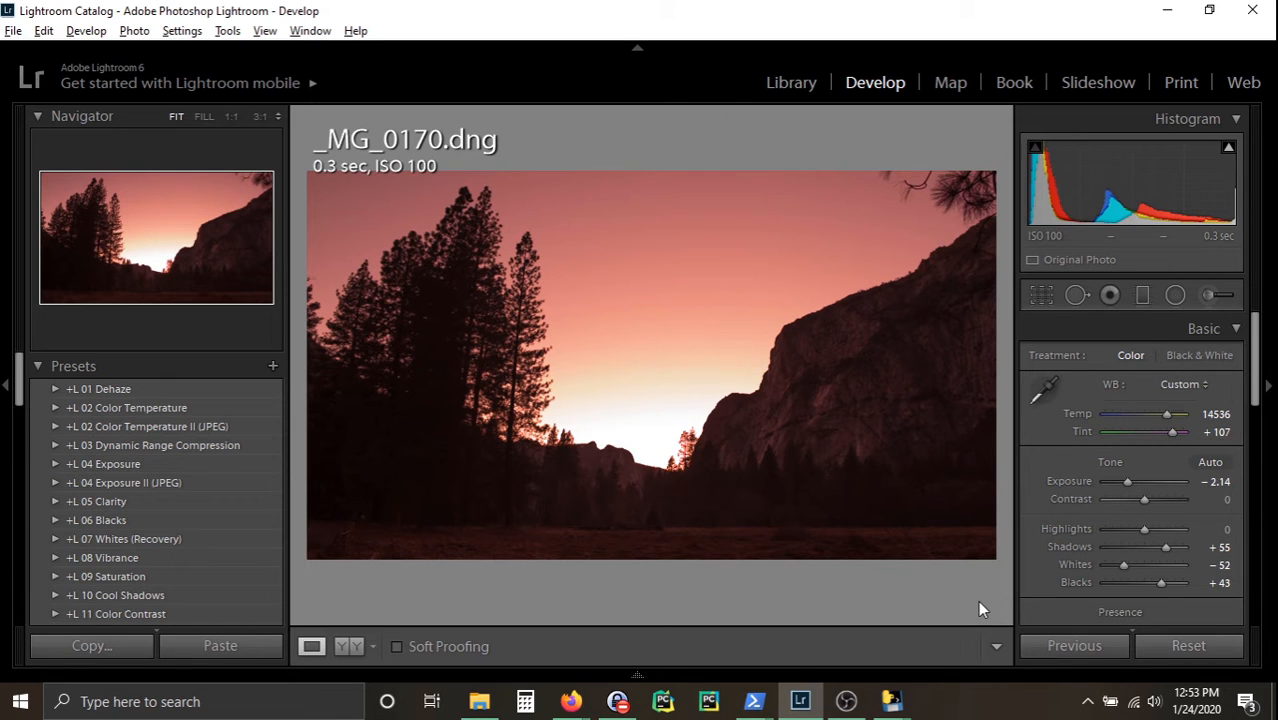
Copy all develop settings from _MG_0170 and paste them onto the photos from _MG_0170 through _MG_0190
{"action": "key", "text": "g"}
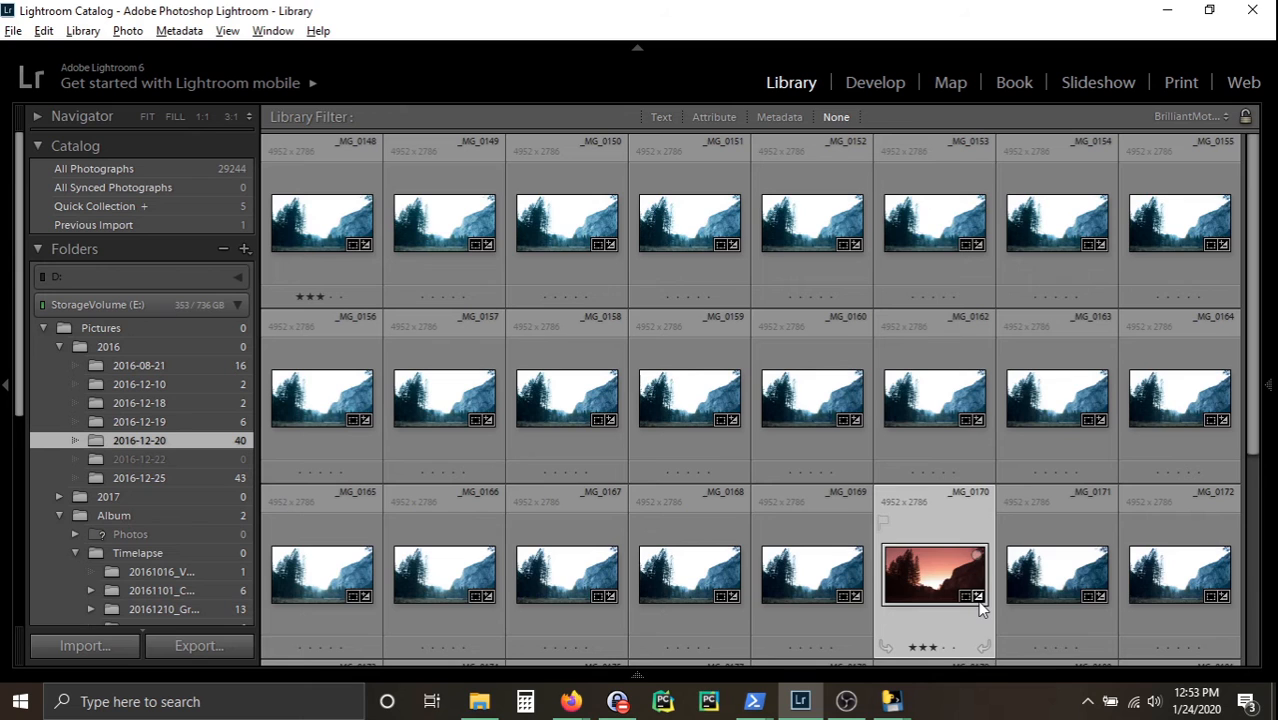
{"action": "key", "text": "ctrl+shift+c"}
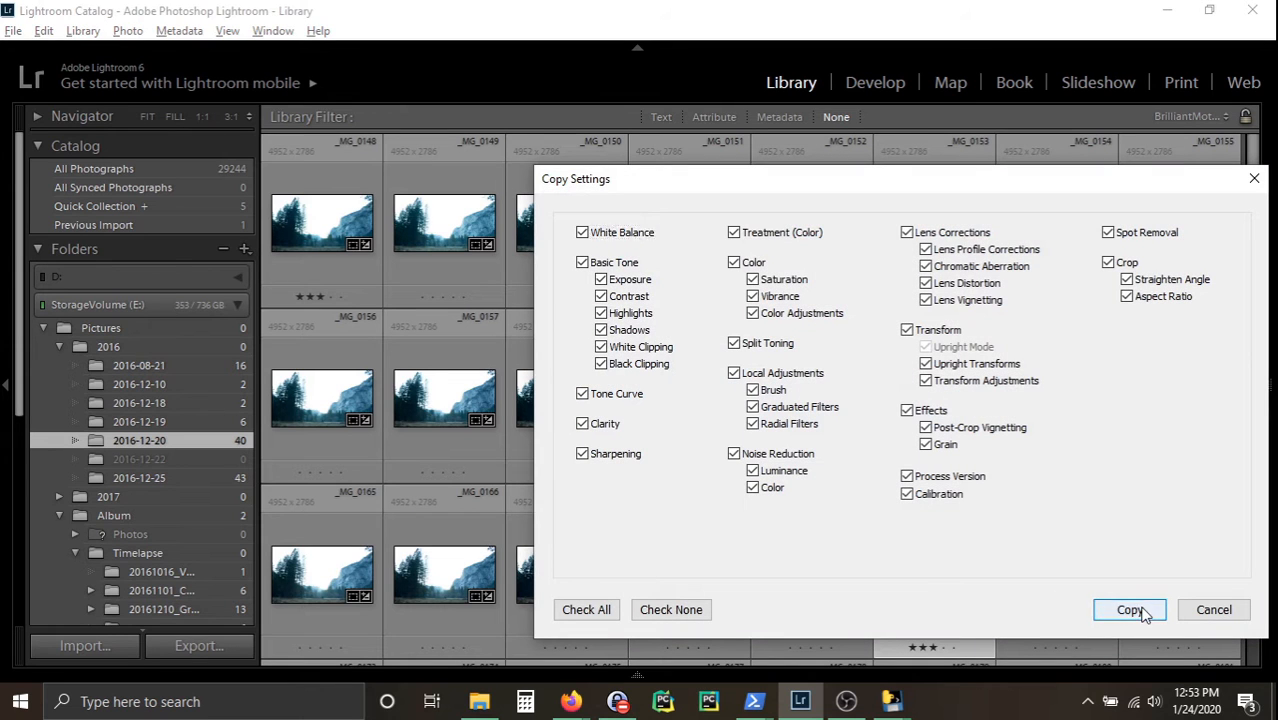
{"action": "left_click", "coordinate": [1130, 610]}
{"action": "scroll", "coordinate": [1074, 450], "scroll_direction": "down", "scroll_amount": 3}
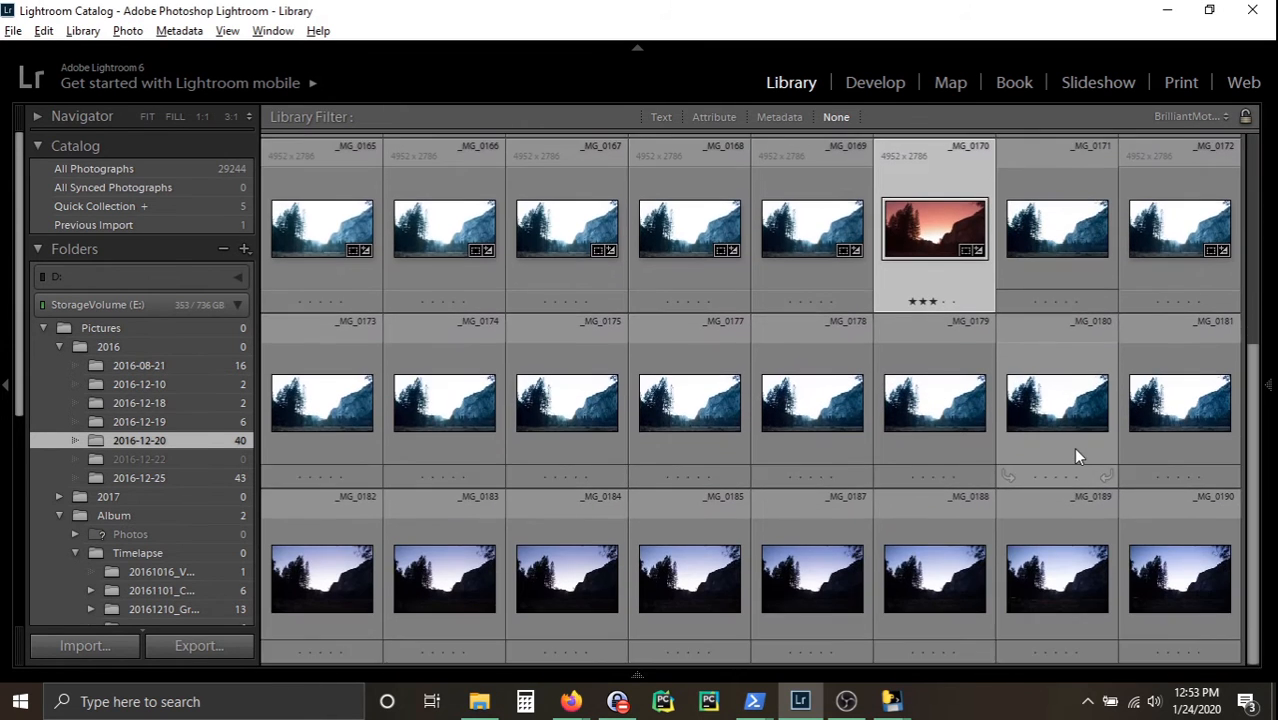
{"action": "key", "text": "shift+Down"}
{"action": "key", "text": "shift+Down"}
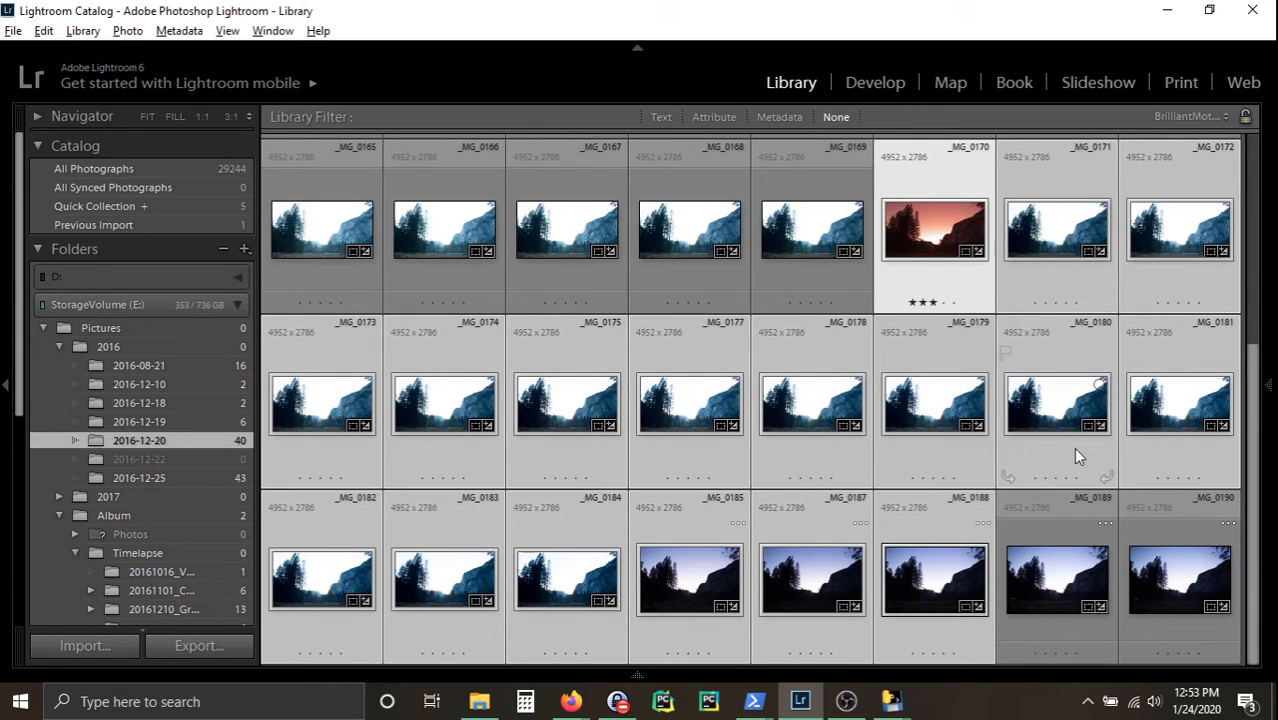
{"action": "key", "text": "shift+Right"}
{"action": "key", "text": "shift+Right"}
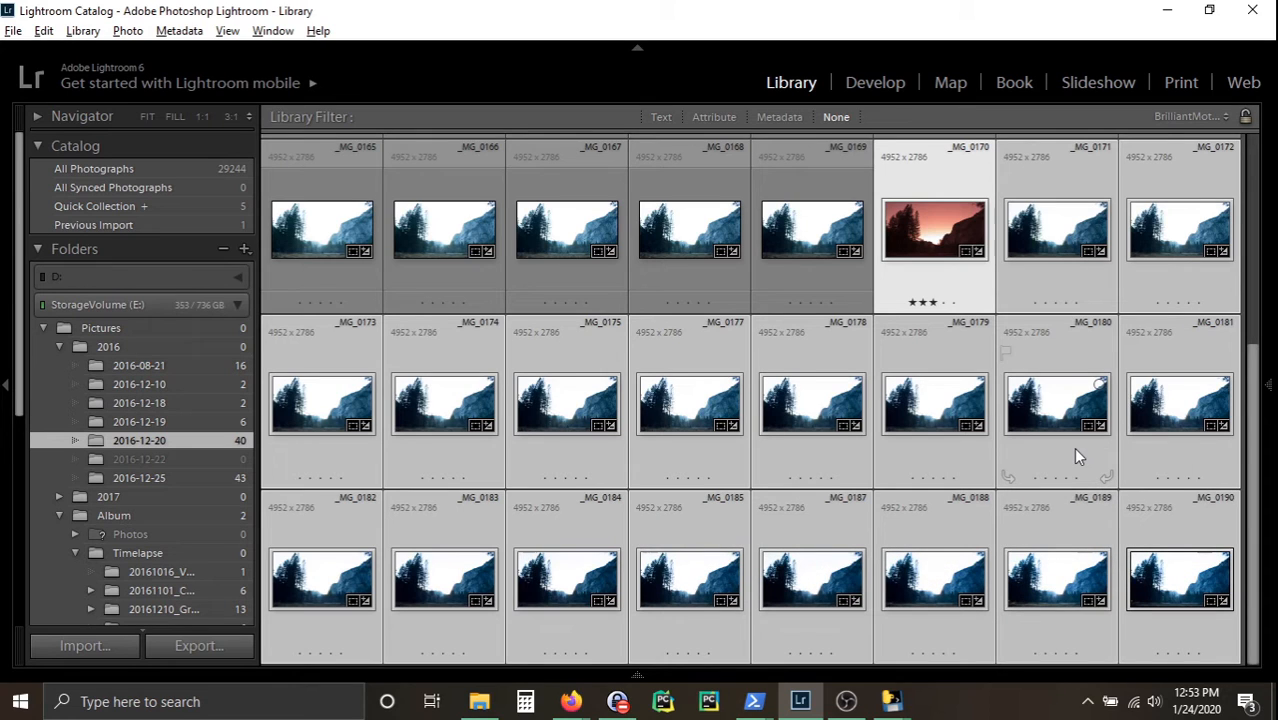
{"action": "key", "text": "ctrl+shift+v"}
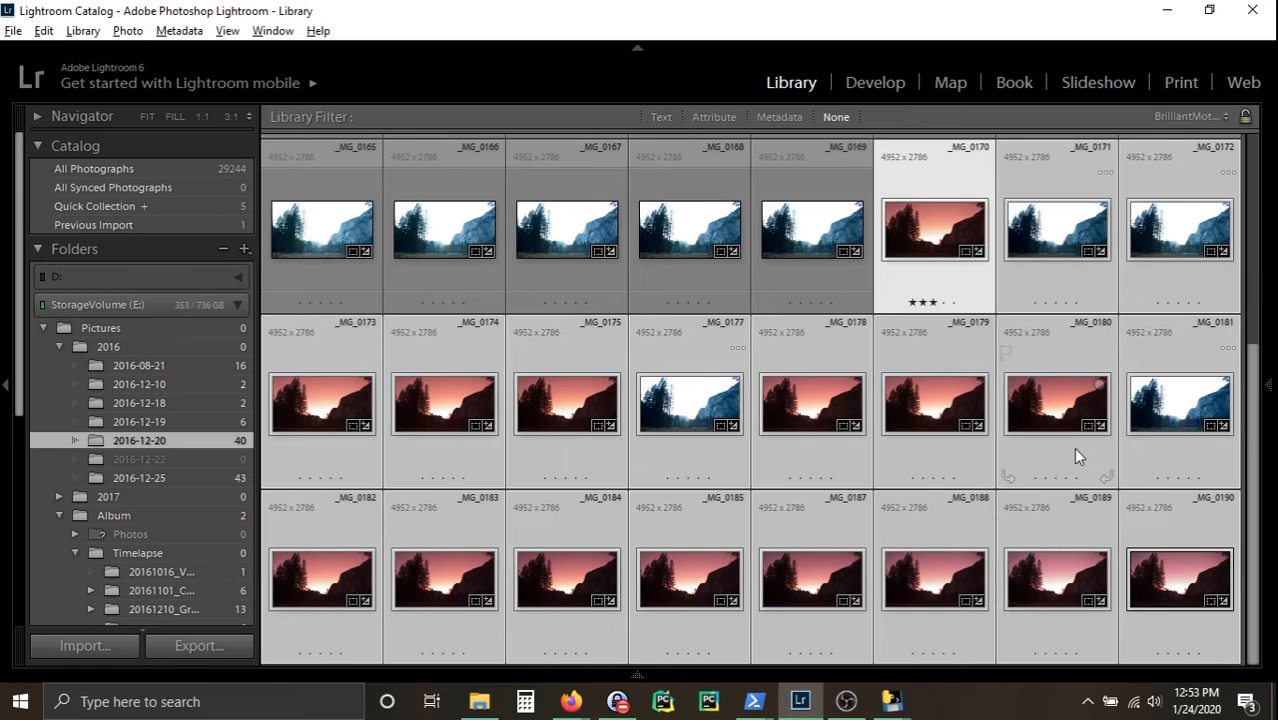
Open photo _MG_0190 for developing, rate it three stars, and set Exposure +1.55, Temp 3905 and Tint −86
{"action": "left_click", "coordinate": [1174, 534]}
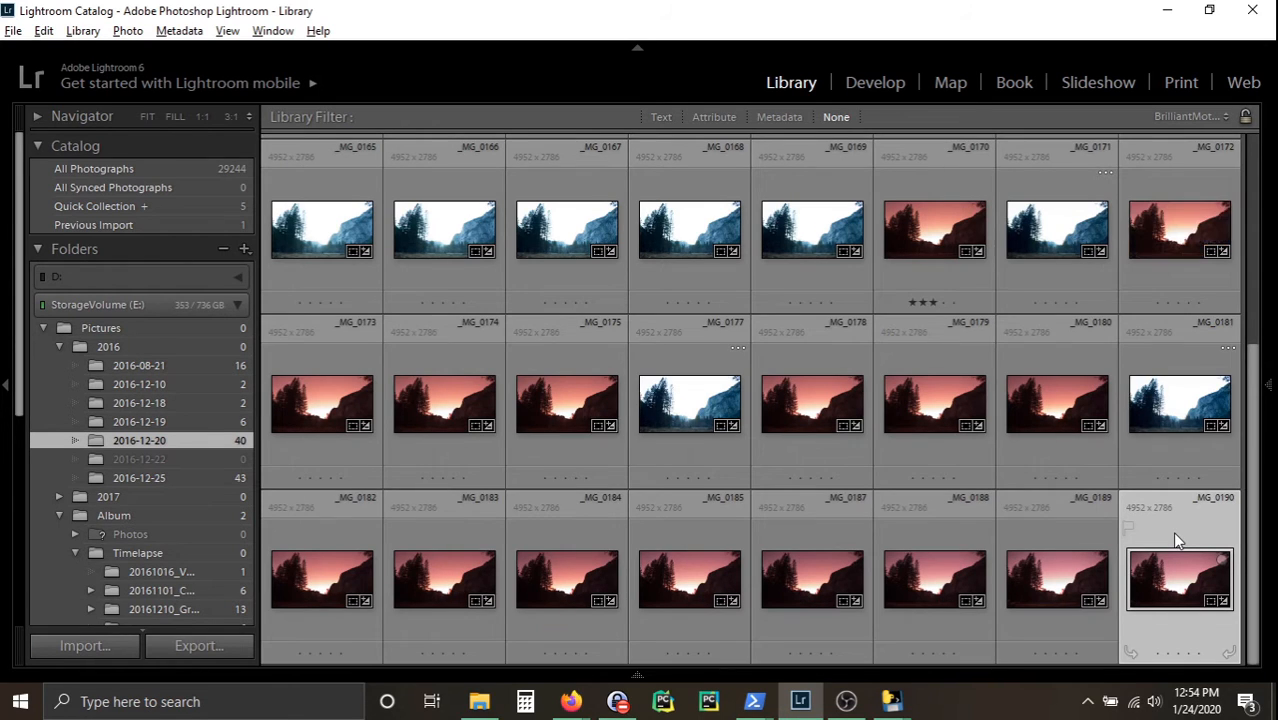
{"action": "key", "text": "d"}
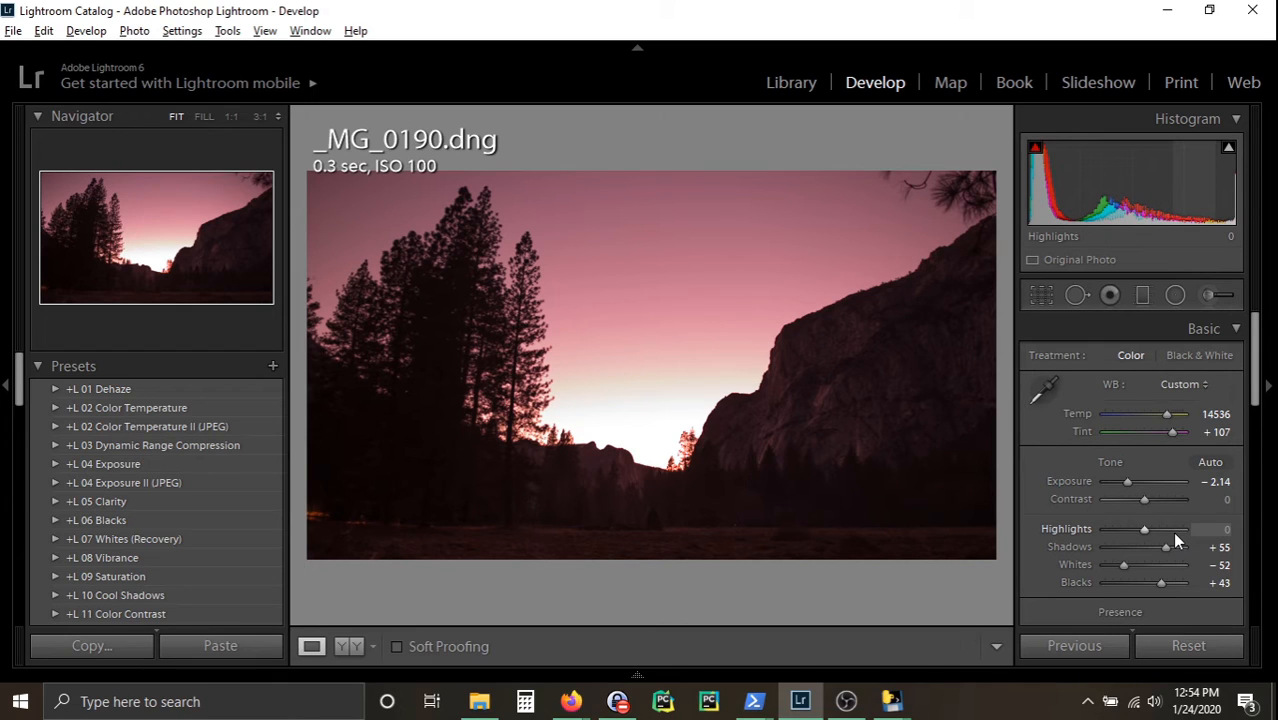
{"action": "key", "text": "3"}
{"action": "left_click_drag", "start_coordinate": [1128, 482], "coordinate": [1157, 482]}
{"action": "left_click_drag", "start_coordinate": [1167, 414], "coordinate": [1122, 435]}
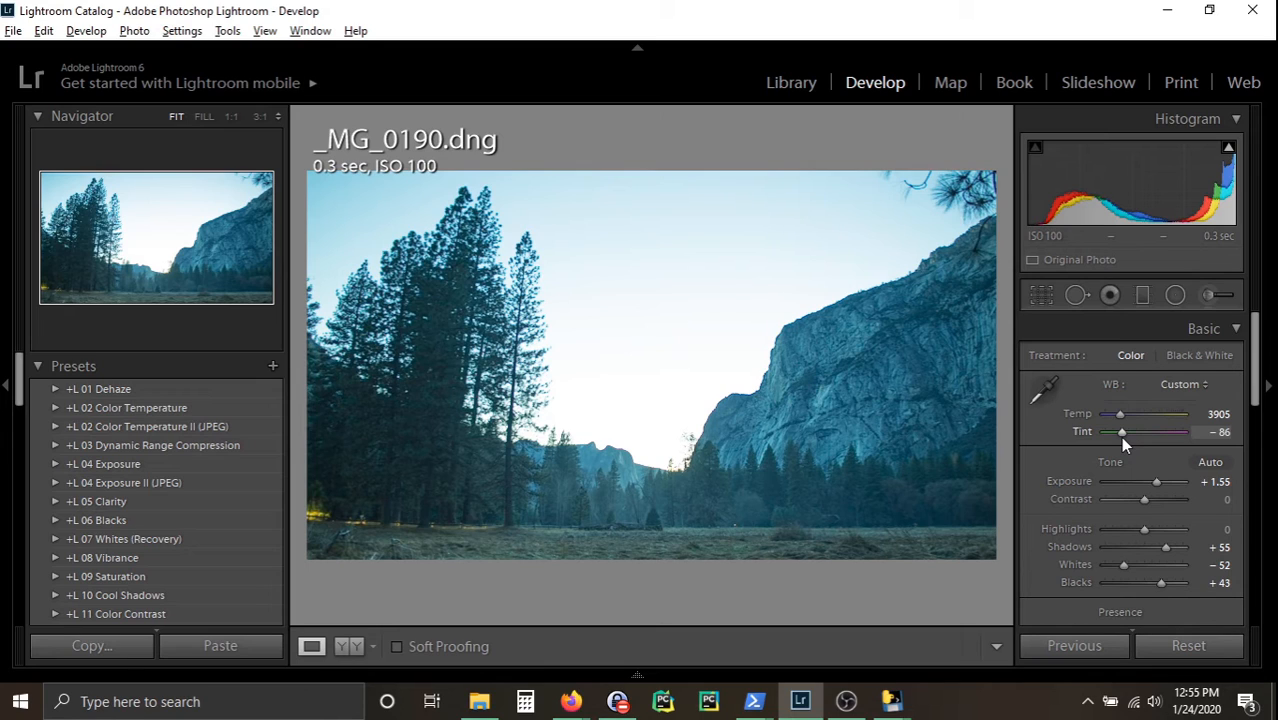
{"action": "key", "text": "g"}
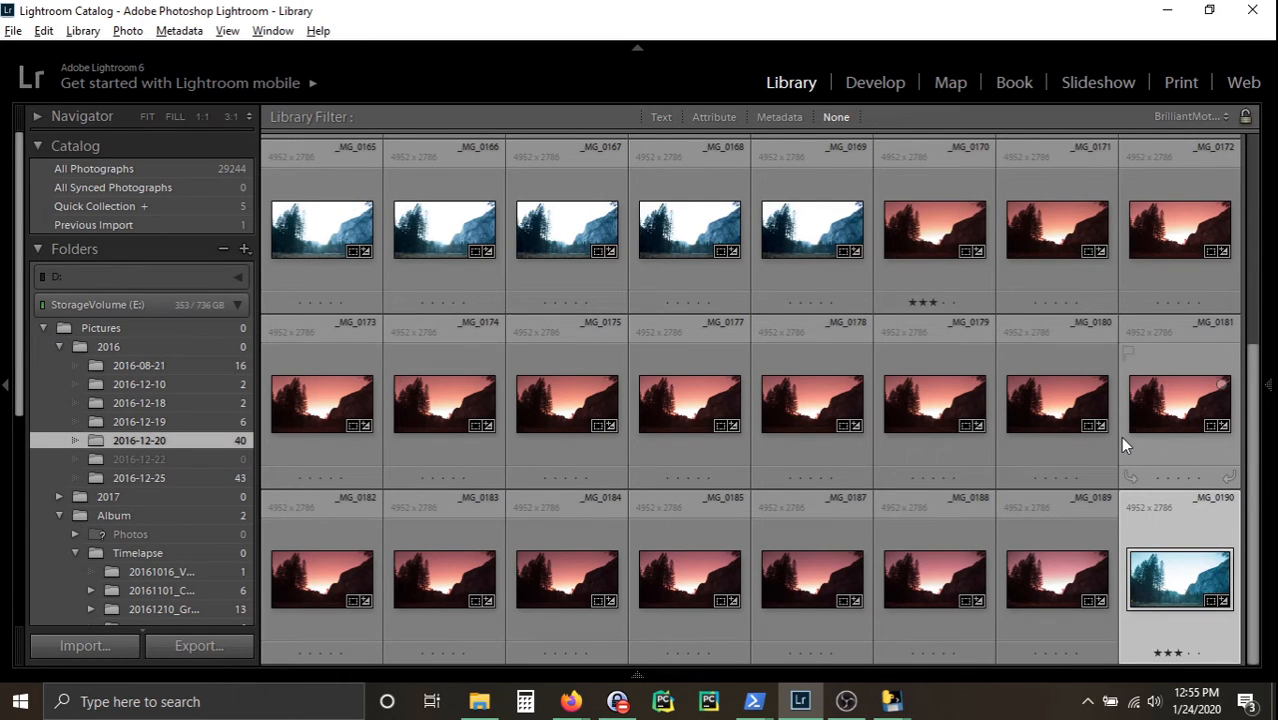
Save the metadata of all photos in the 2016-12-20 folder to their files
{"action": "key", "text": "ctrl+a"}
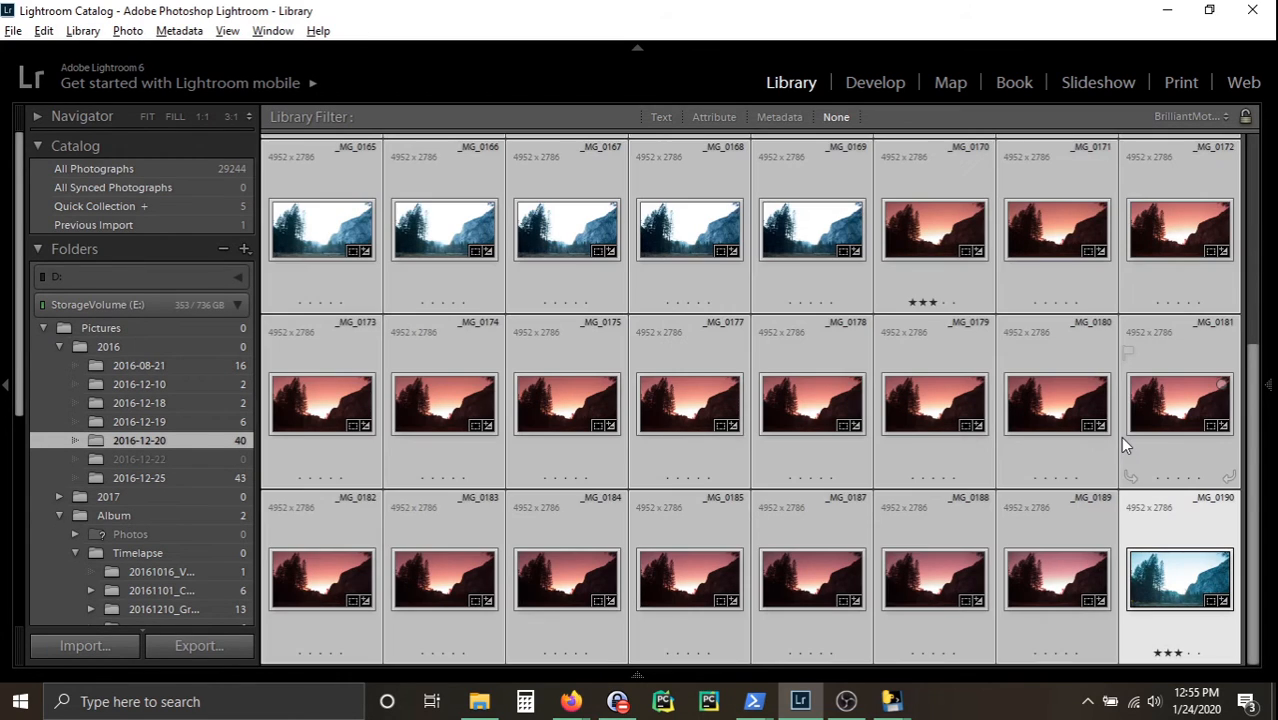
{"action": "right_click", "coordinate": [1047, 456]}
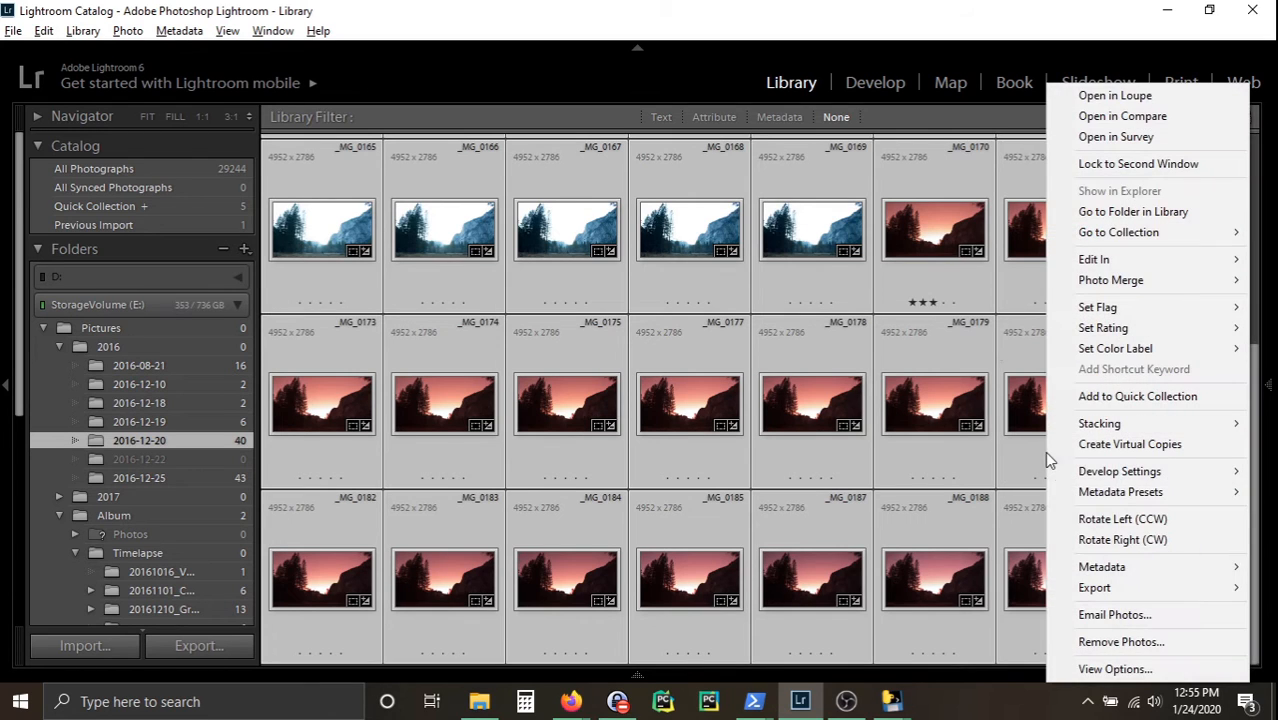
{"action": "mouse_move", "coordinate": [1113, 566]}
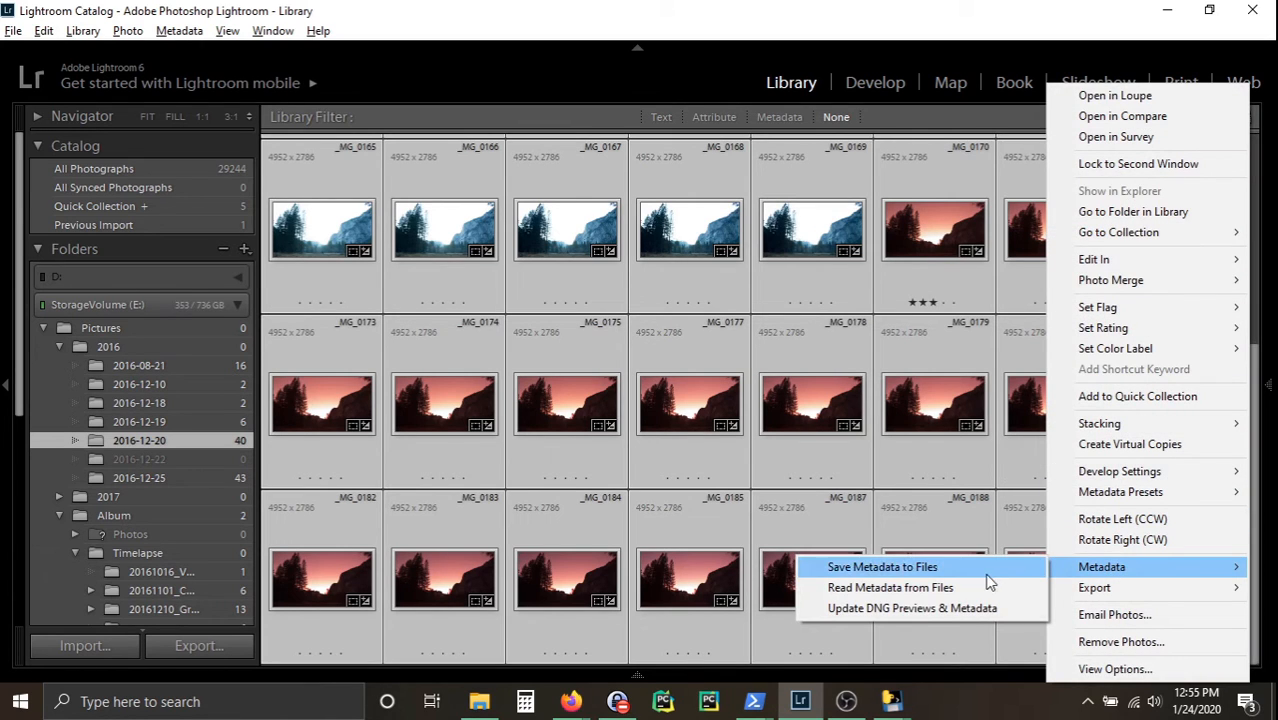
{"action": "left_click", "coordinate": [882, 567]}
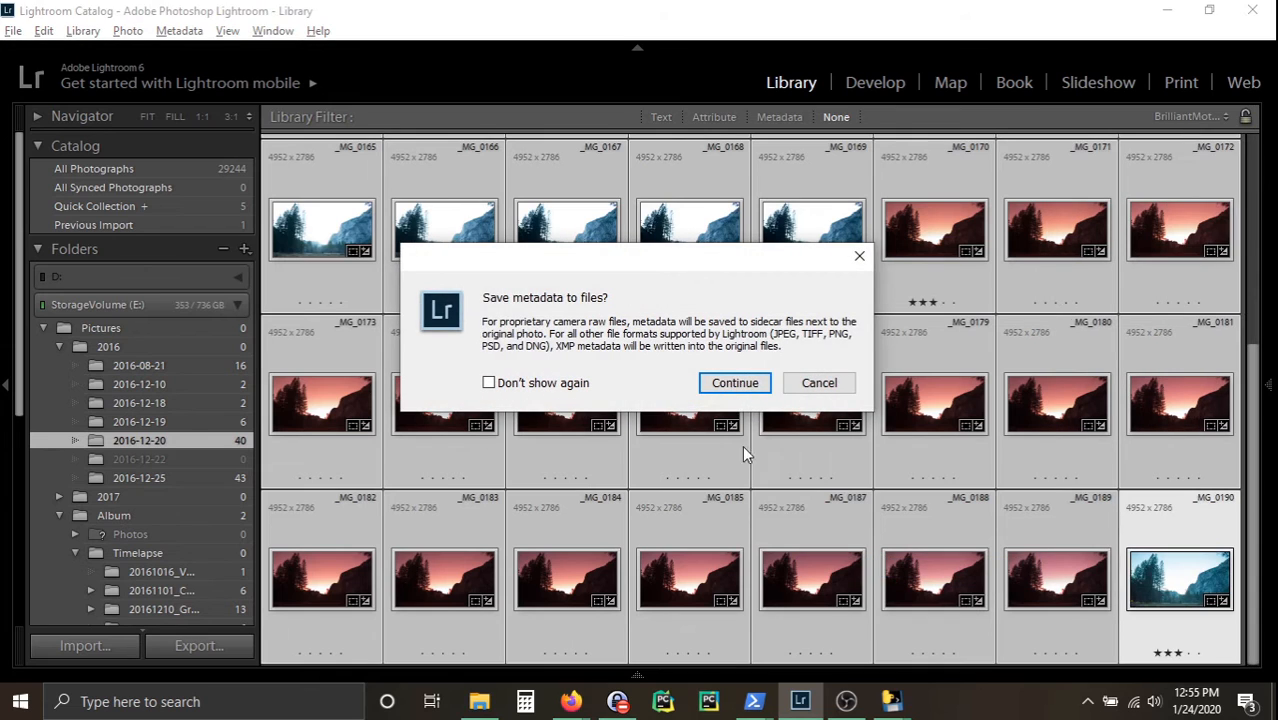
{"action": "left_click", "coordinate": [727, 385]}
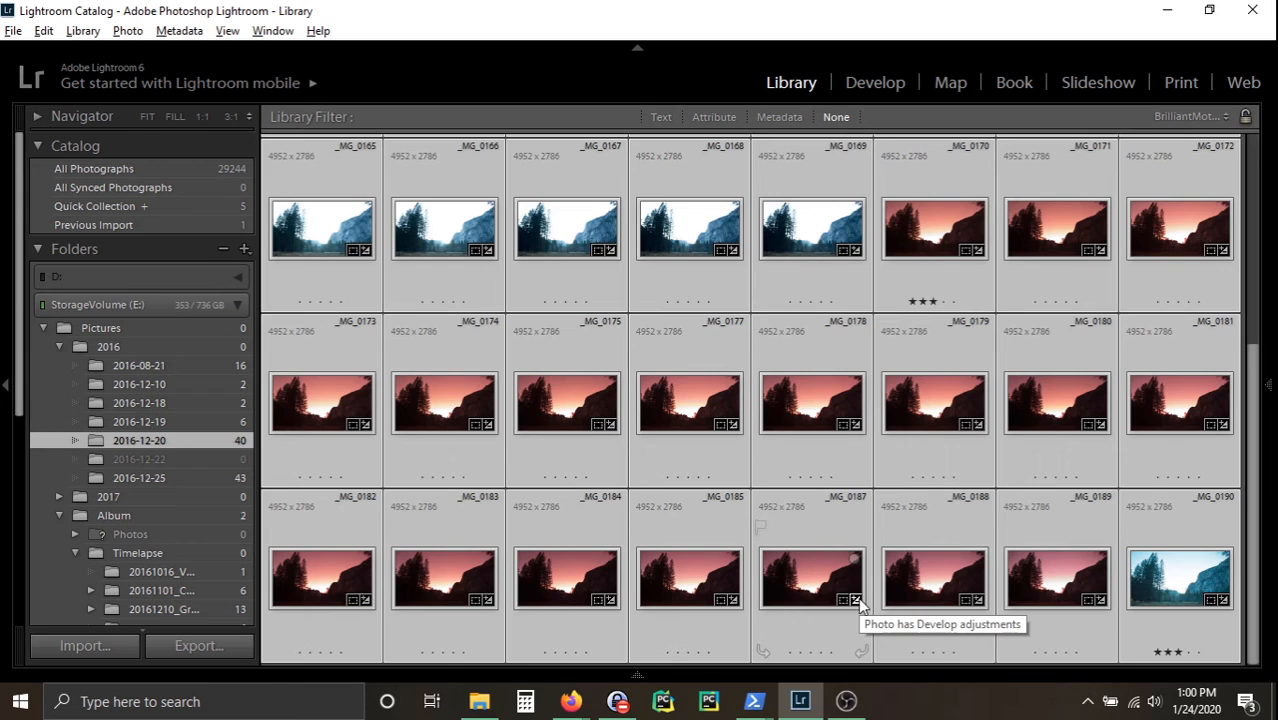
Select only photo _MG_0148 and update its DNG preview and metadata
{"action": "scroll", "coordinate": [858, 603], "scroll_direction": "up", "scroll_amount": 3}
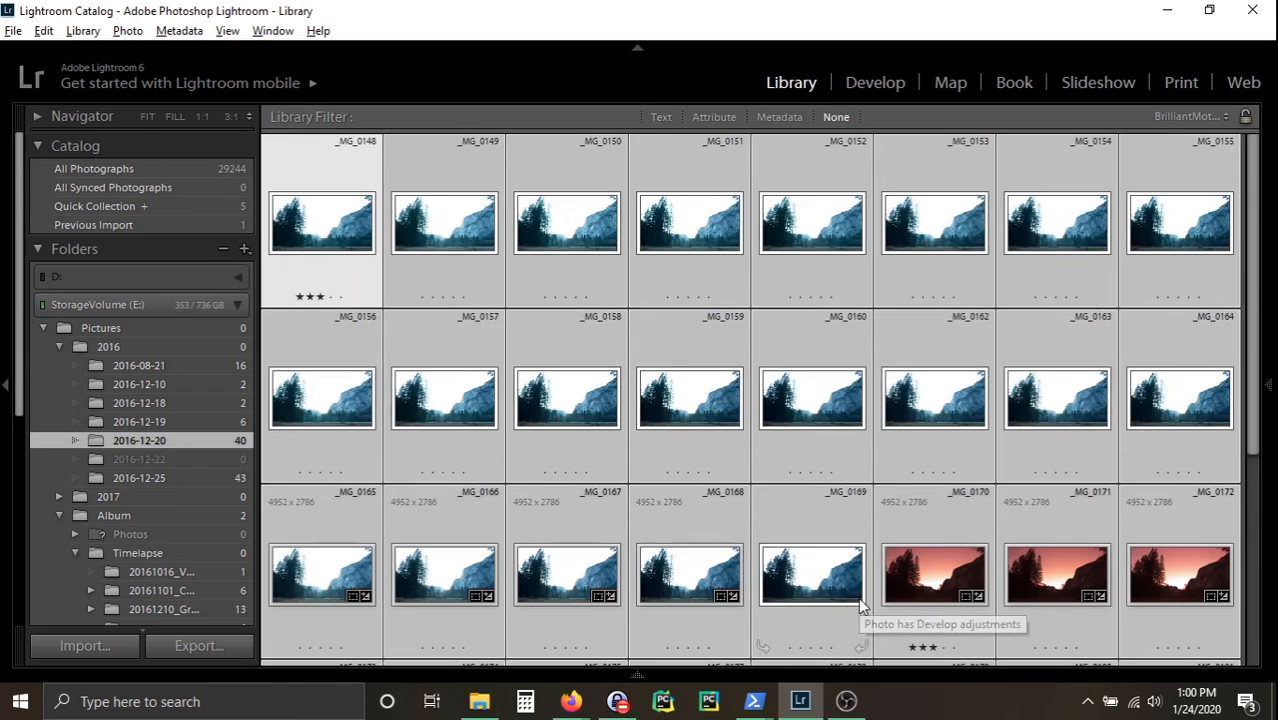
{"action": "left_click", "coordinate": [451, 277]}
{"action": "left_click", "coordinate": [335, 272]}
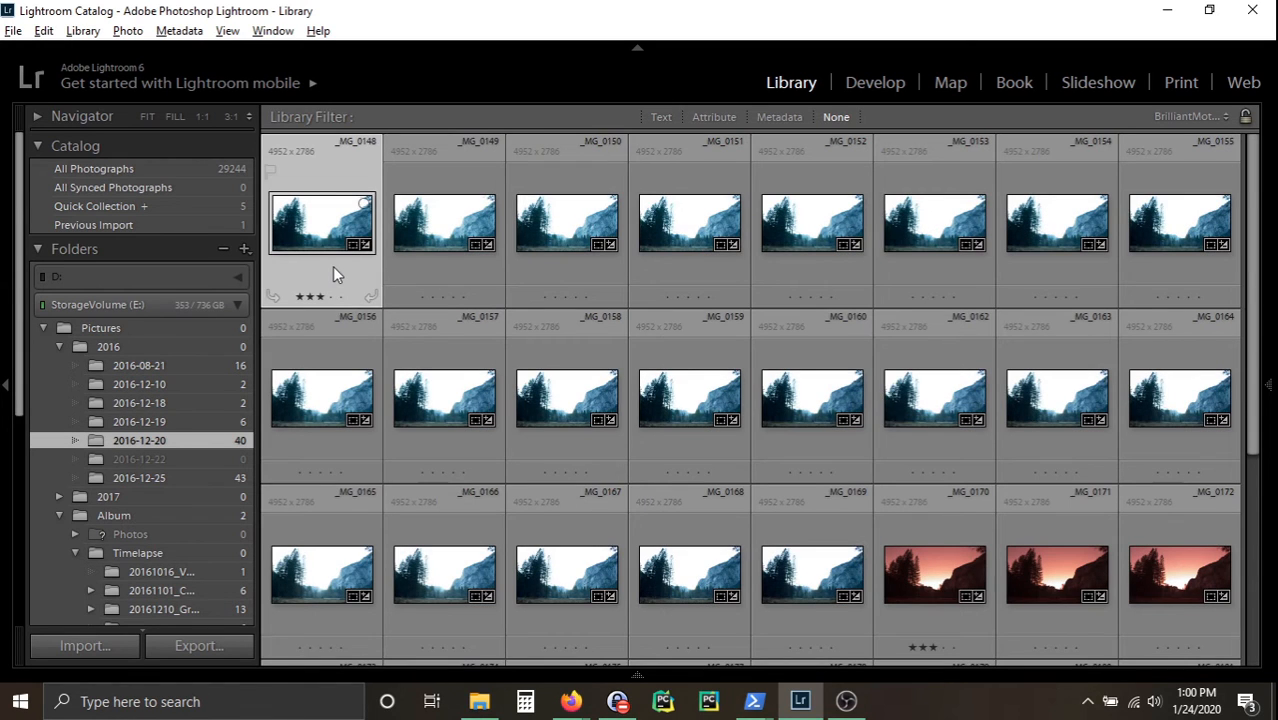
{"action": "right_click", "coordinate": [335, 273]}
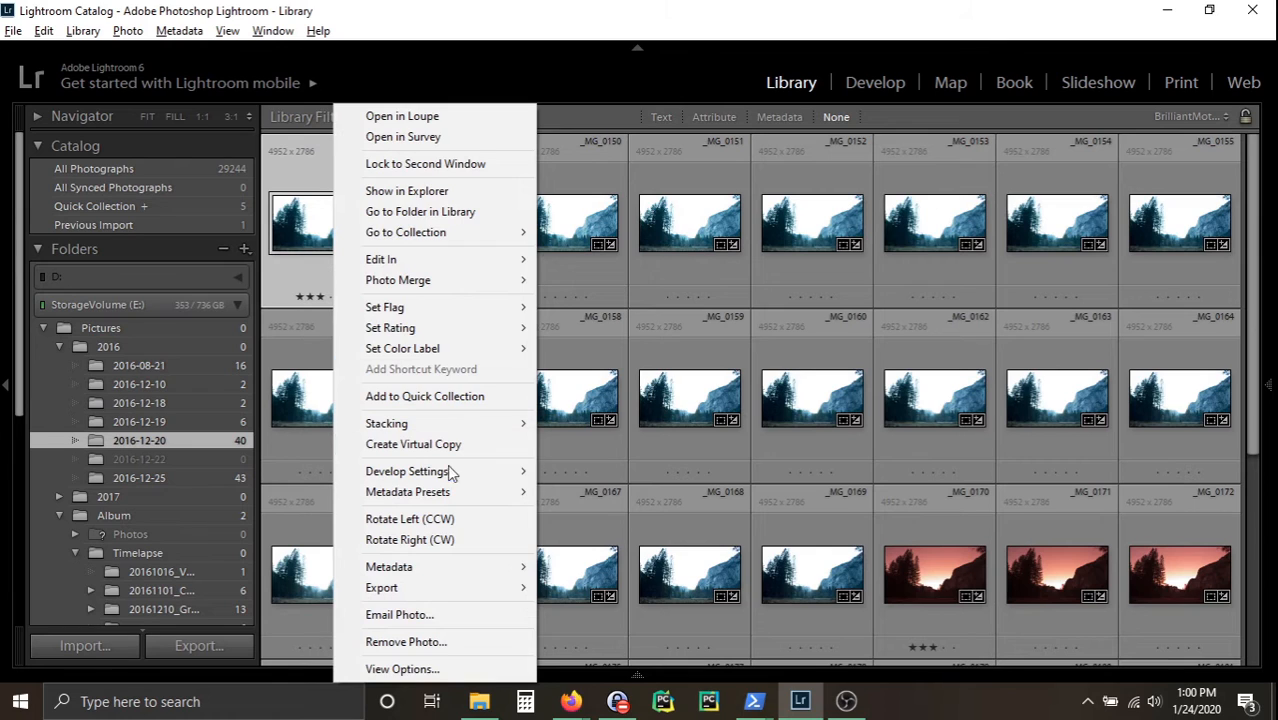
{"action": "mouse_move", "coordinate": [458, 575]}
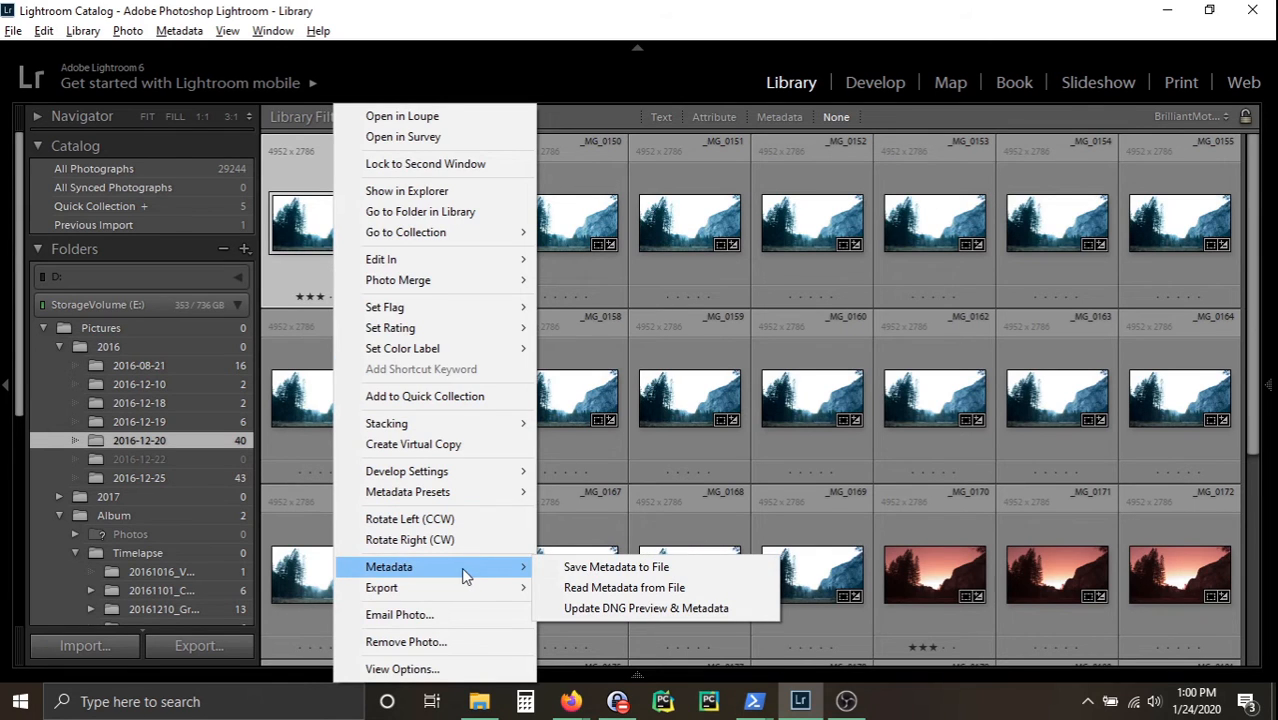
{"action": "left_click", "coordinate": [626, 609]}
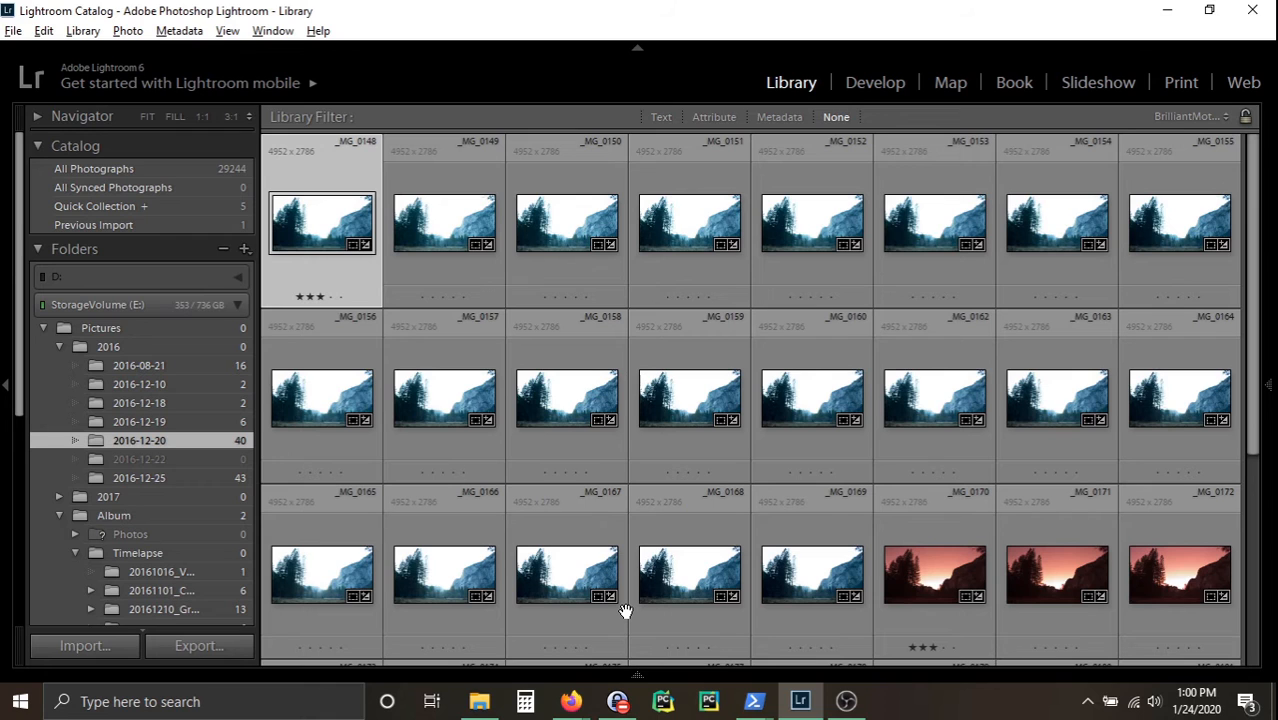
In Brilliant Imagery, load the image folder E:/Pictures/2016/2016-12-20 and mark a small rectangular area at the cliff's base in the preview
{"action": "left_click", "coordinate": [572, 372]}
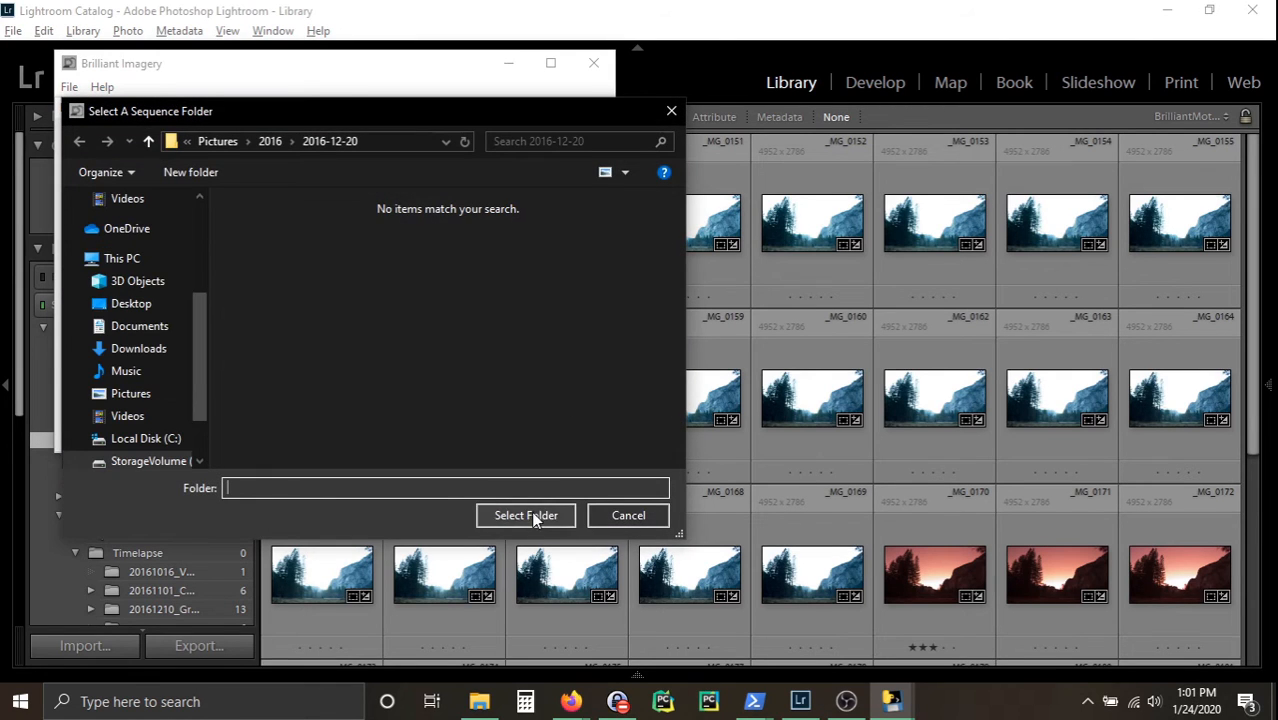
{"action": "left_click", "coordinate": [526, 515]}
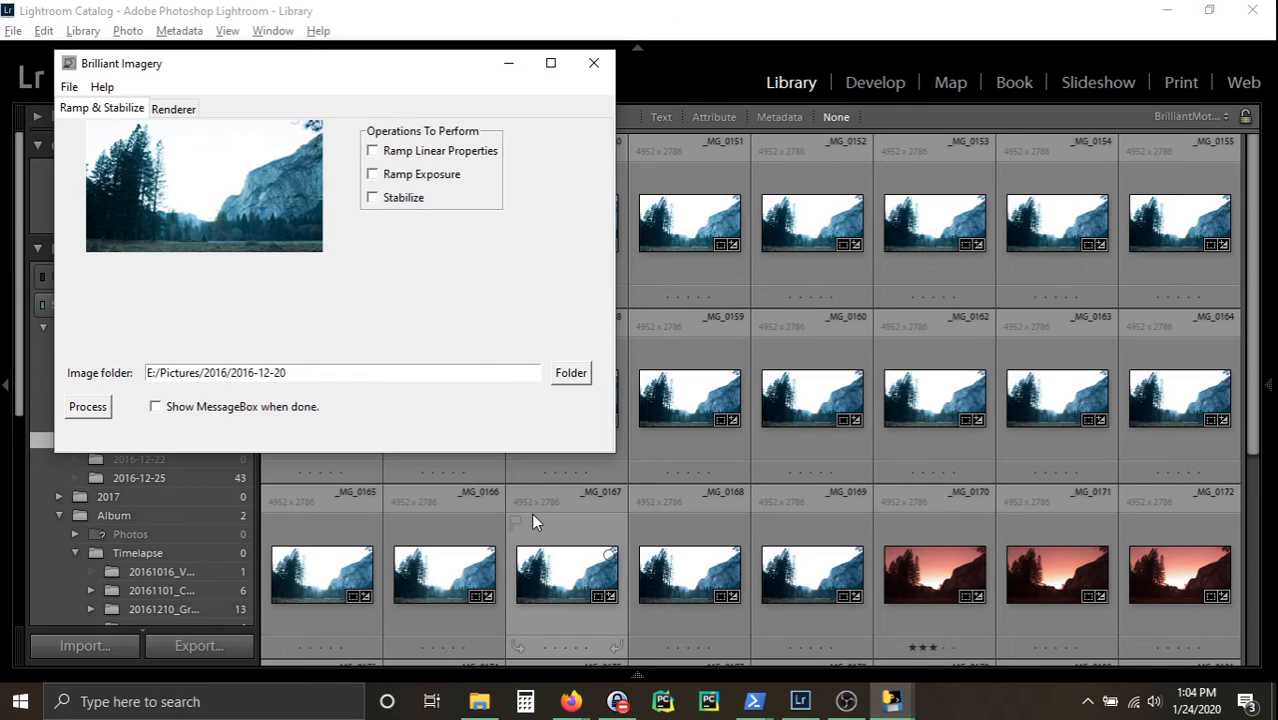
{"action": "left_click", "coordinate": [259, 225]}
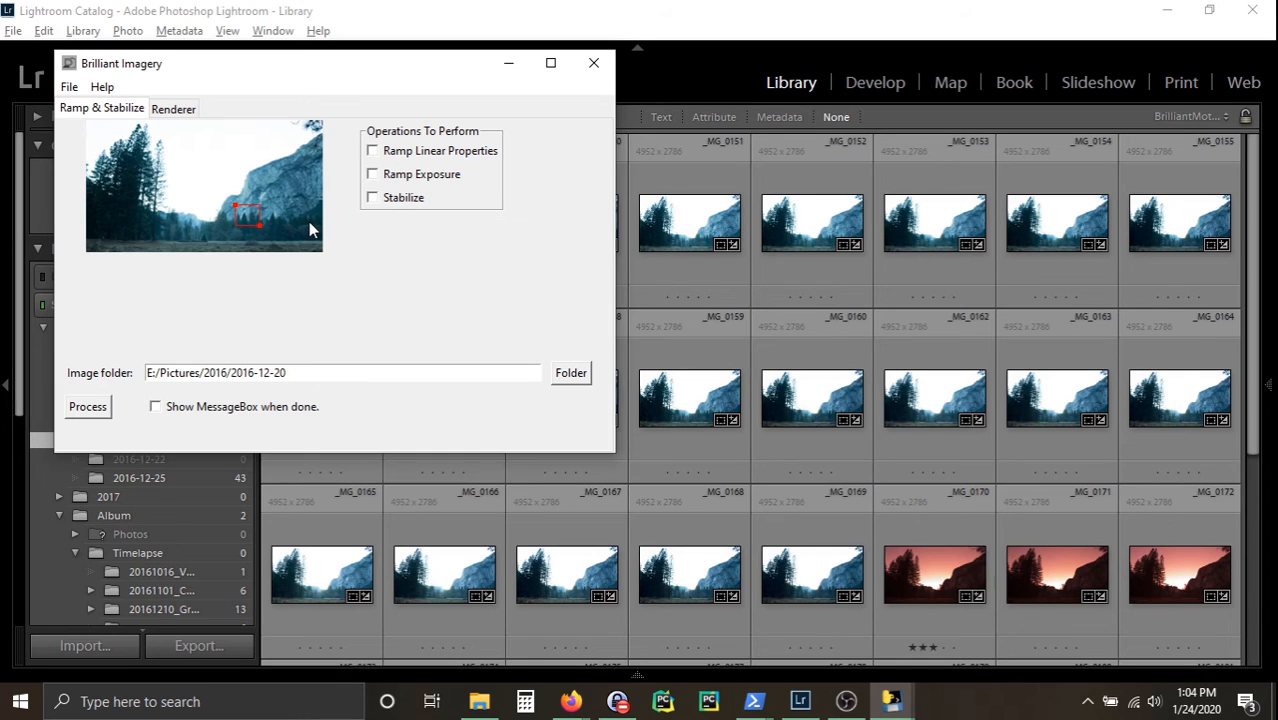
{"action": "left_click", "coordinate": [286, 173]}
{"action": "left_click", "coordinate": [273, 230]}
{"action": "left_click", "coordinate": [300, 220]}
Process the sequence with Ramp Linear Properties, Ramp Exposure and Stabilize enabled and a message box shown when done, and dismiss that message
{"action": "left_click", "coordinate": [372, 174]}
{"action": "left_click", "coordinate": [373, 200]}
{"action": "left_click", "coordinate": [89, 410]}
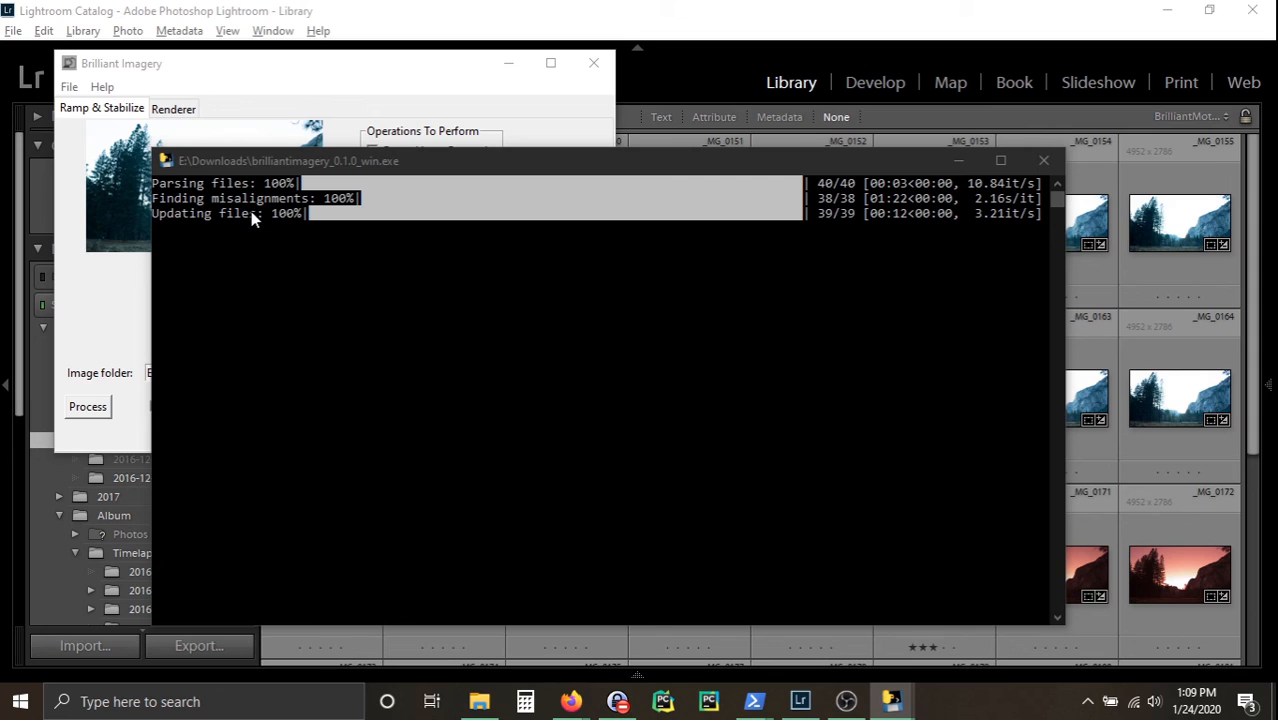
{"action": "left_click", "coordinate": [251, 63]}
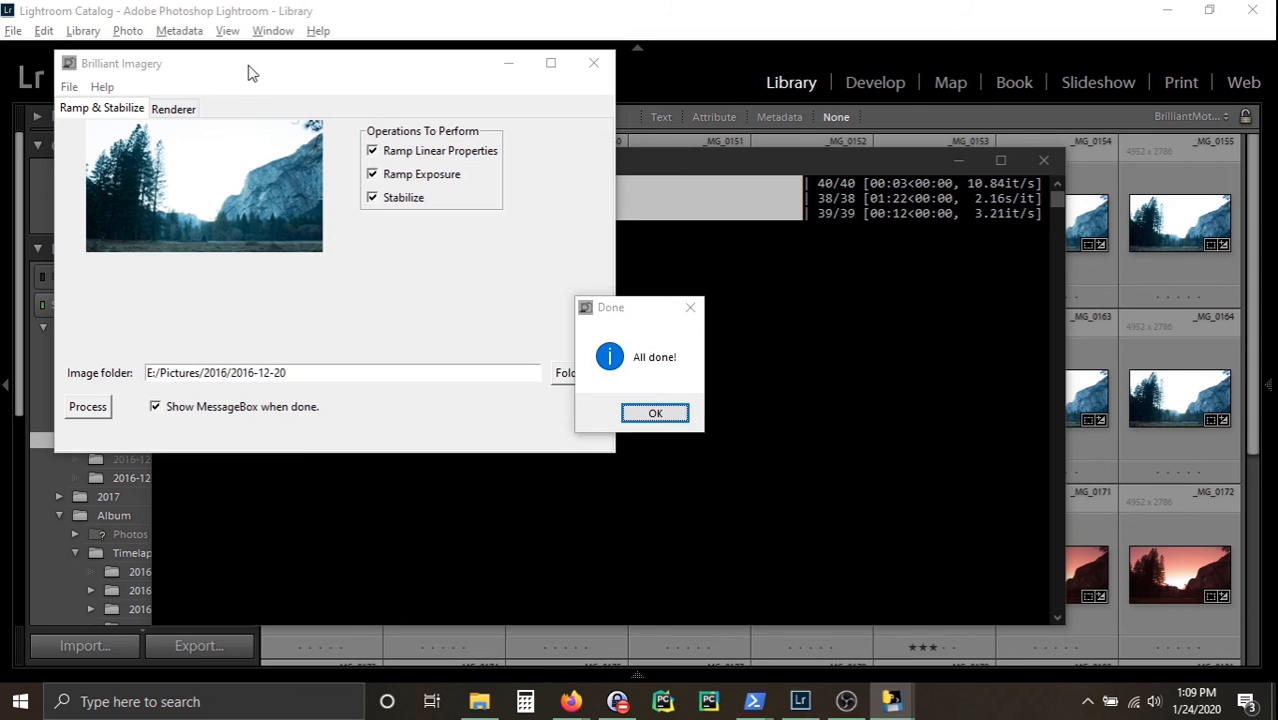
{"action": "left_click", "coordinate": [660, 415]}
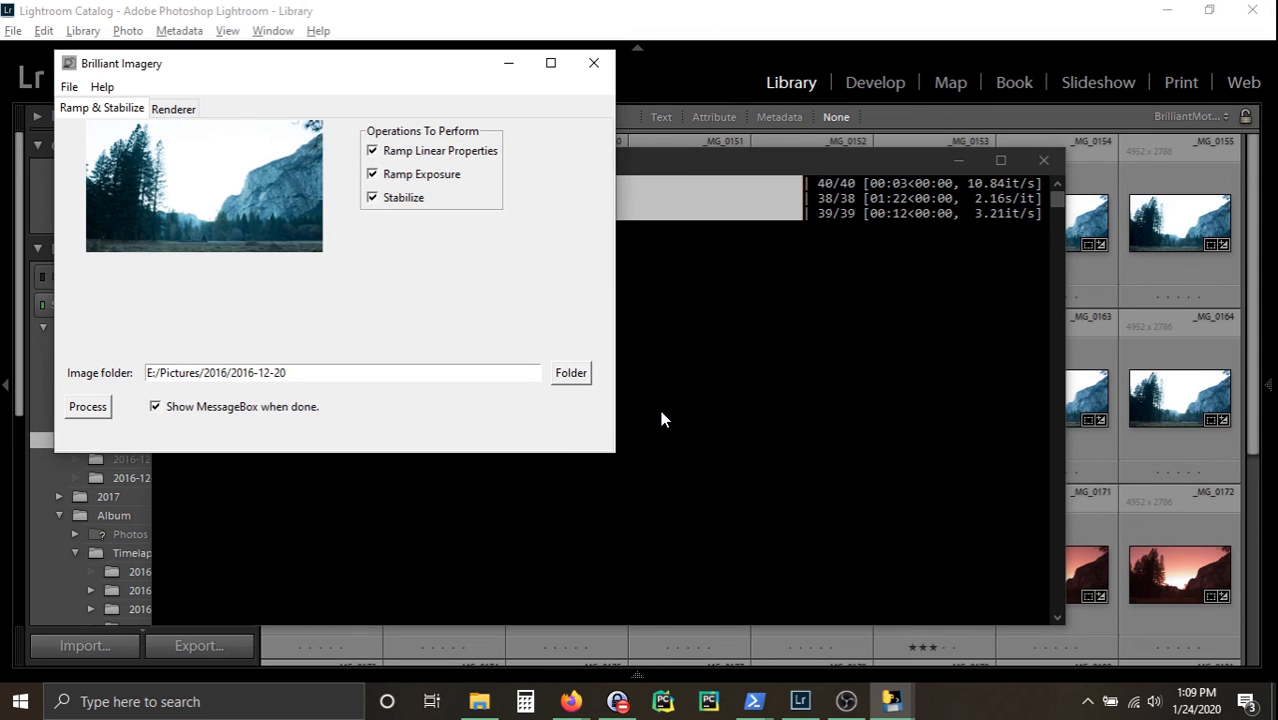
Switch back to Lightroom and read the metadata from the files for all photos in the 2016-12-20 folder
{"action": "left_click", "coordinate": [778, 16]}
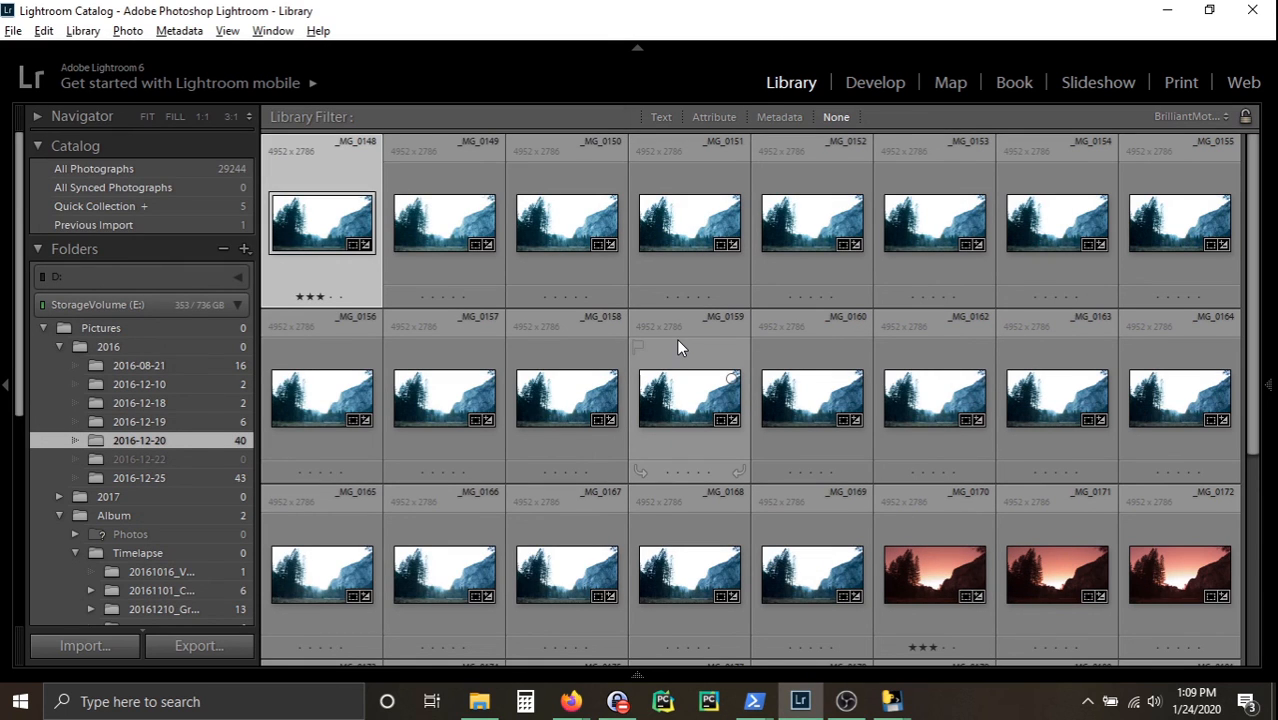
{"action": "key", "text": "ctrl+a"}
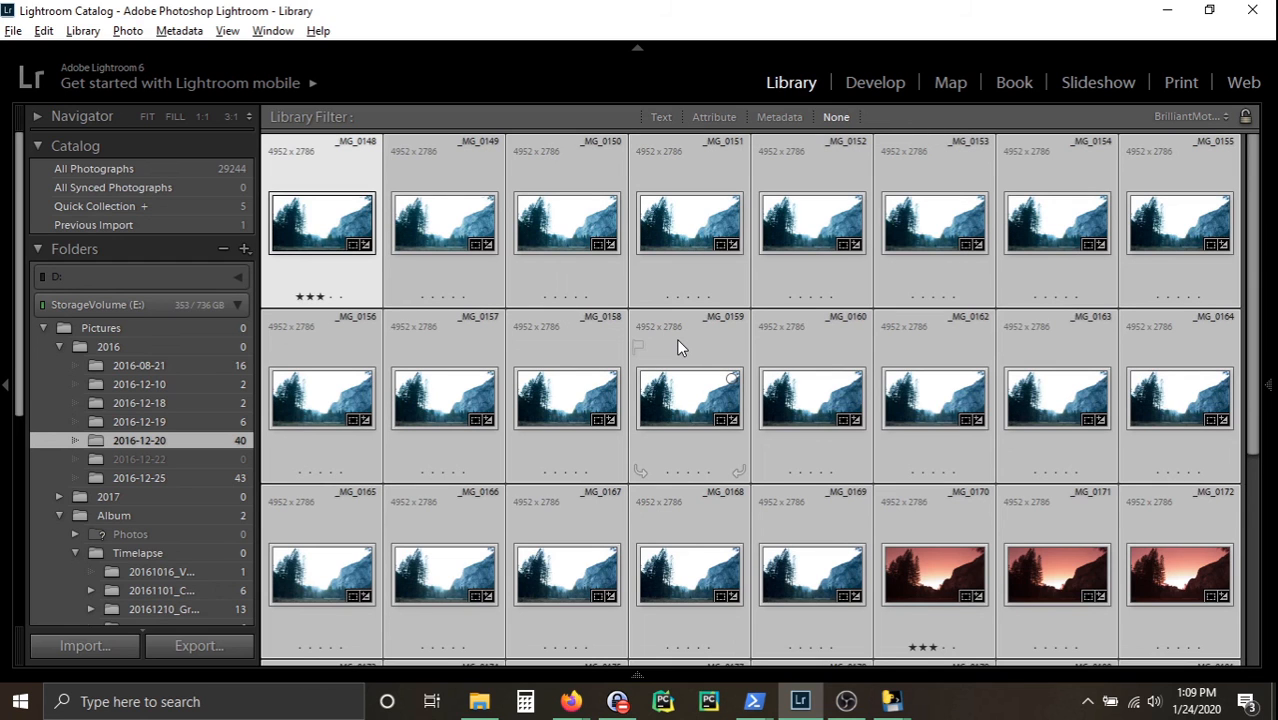
{"action": "right_click", "coordinate": [677, 342]}
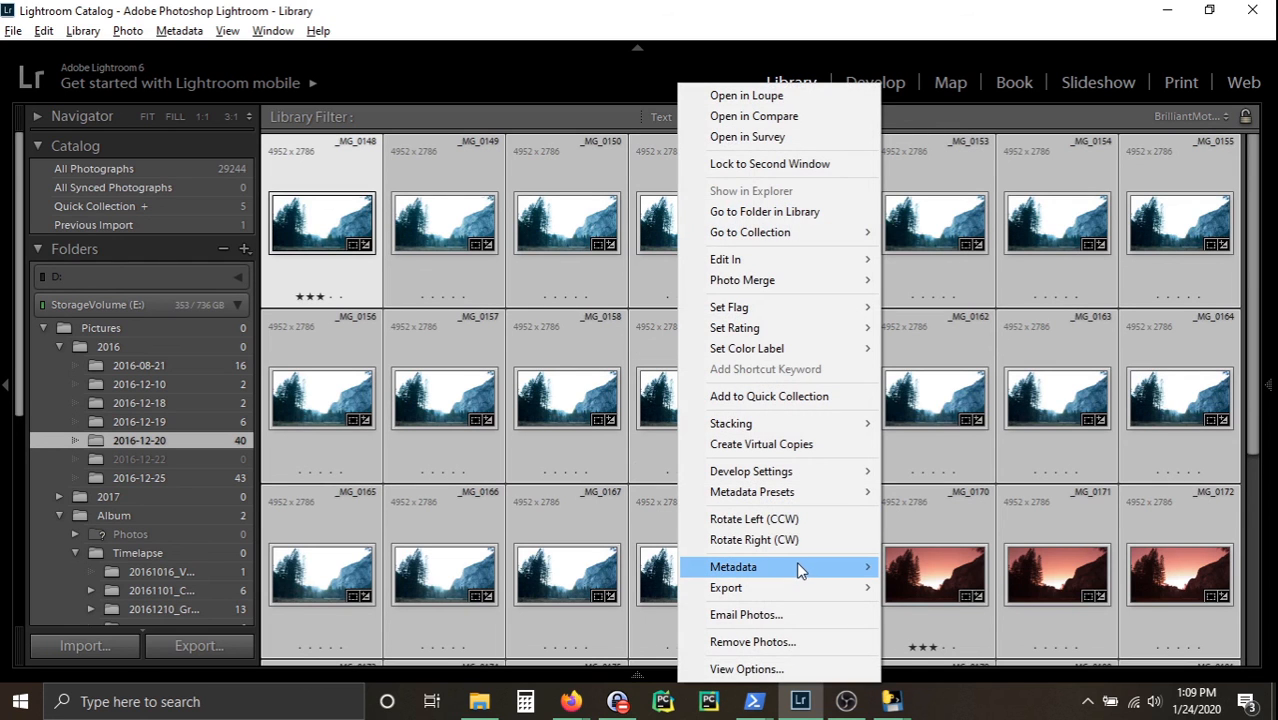
{"action": "mouse_move", "coordinate": [798, 568]}
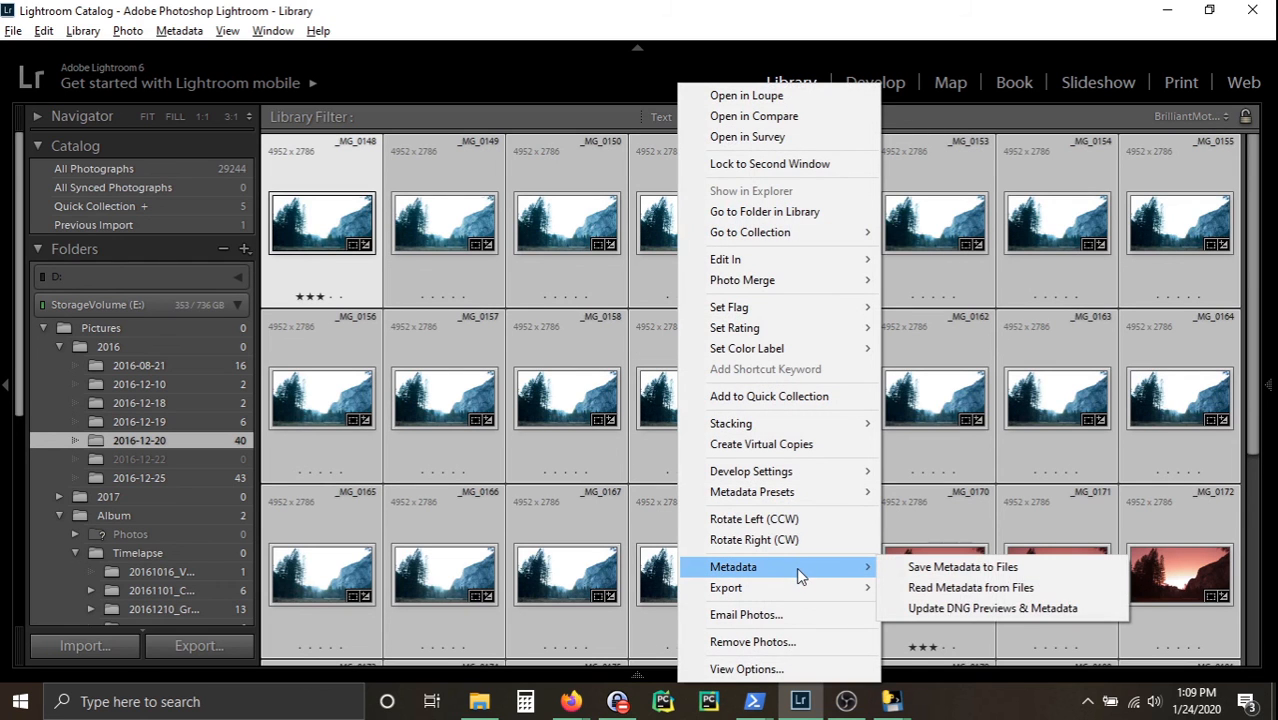
{"action": "left_click", "coordinate": [935, 590]}
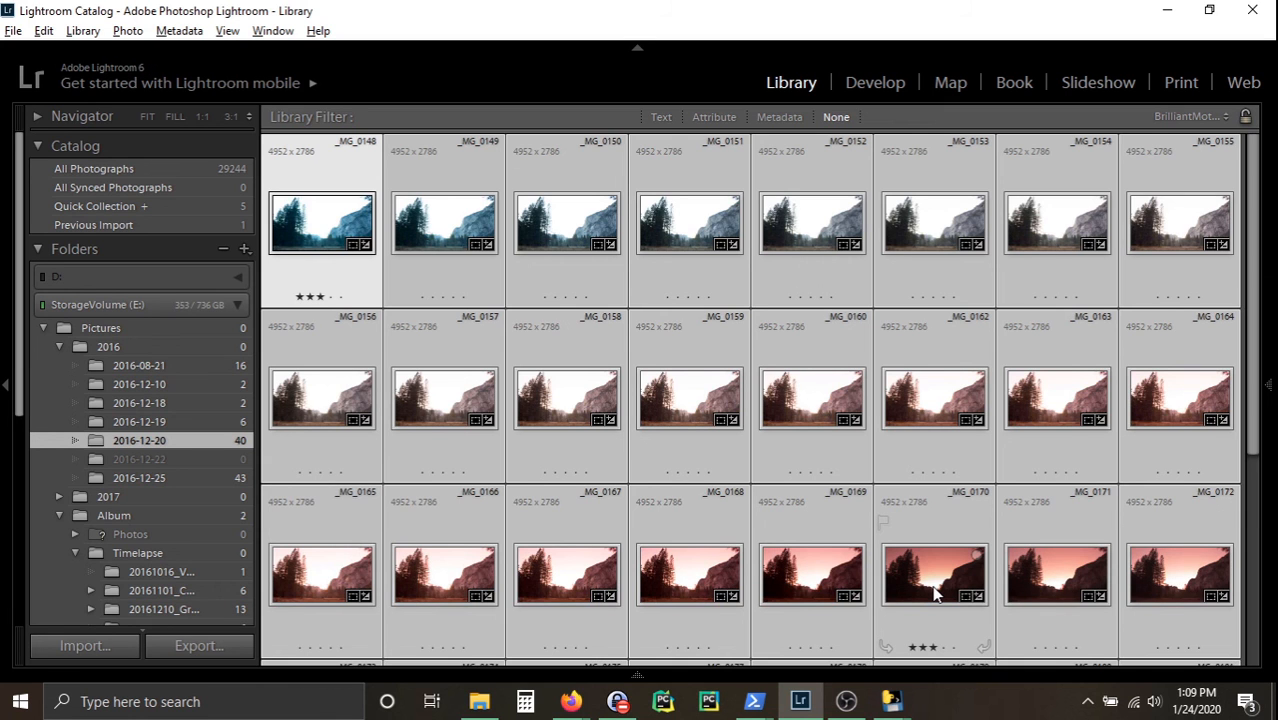
{"action": "scroll", "coordinate": [933, 590], "scroll_direction": "down", "scroll_amount": 3}
{"action": "scroll", "coordinate": [933, 593], "scroll_direction": "down", "scroll_amount": 1}
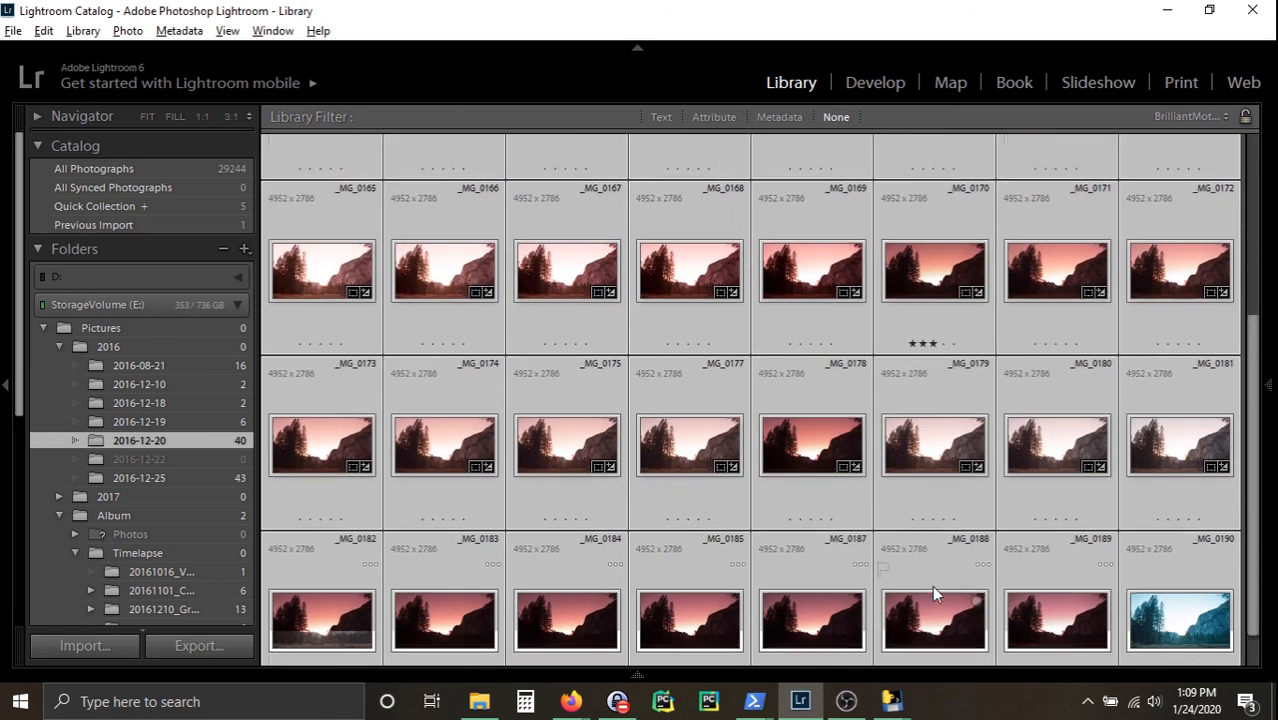